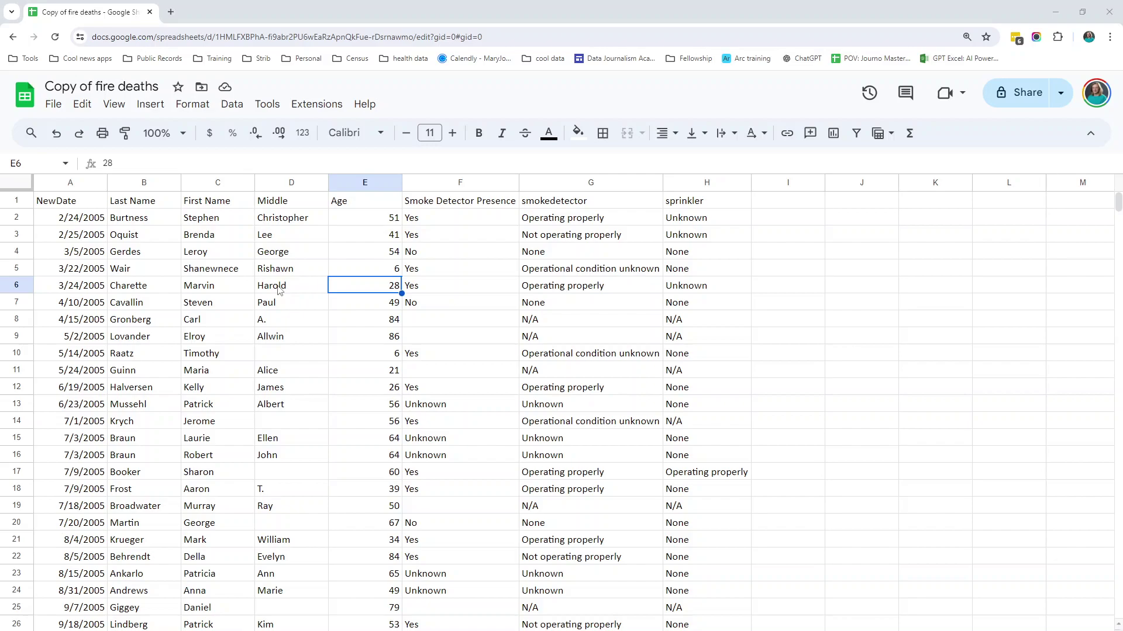
Create a filter on the fire deaths table and review the value choices for the Smoke Detector Presence column, keeping all values selected
click(232, 104)
click(293, 186)
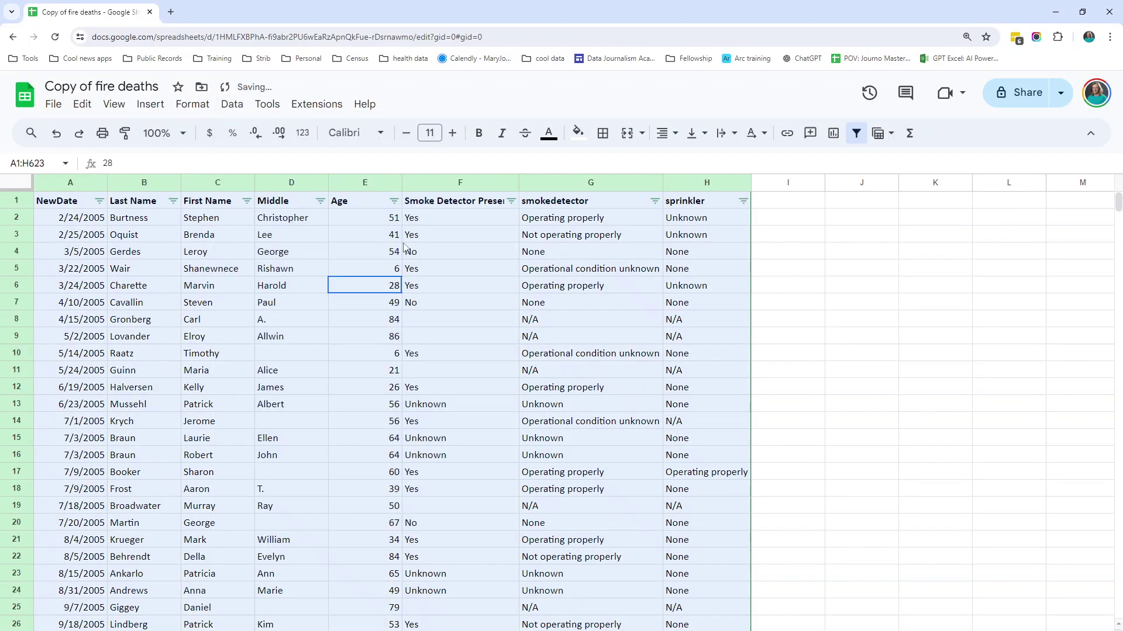
click(512, 202)
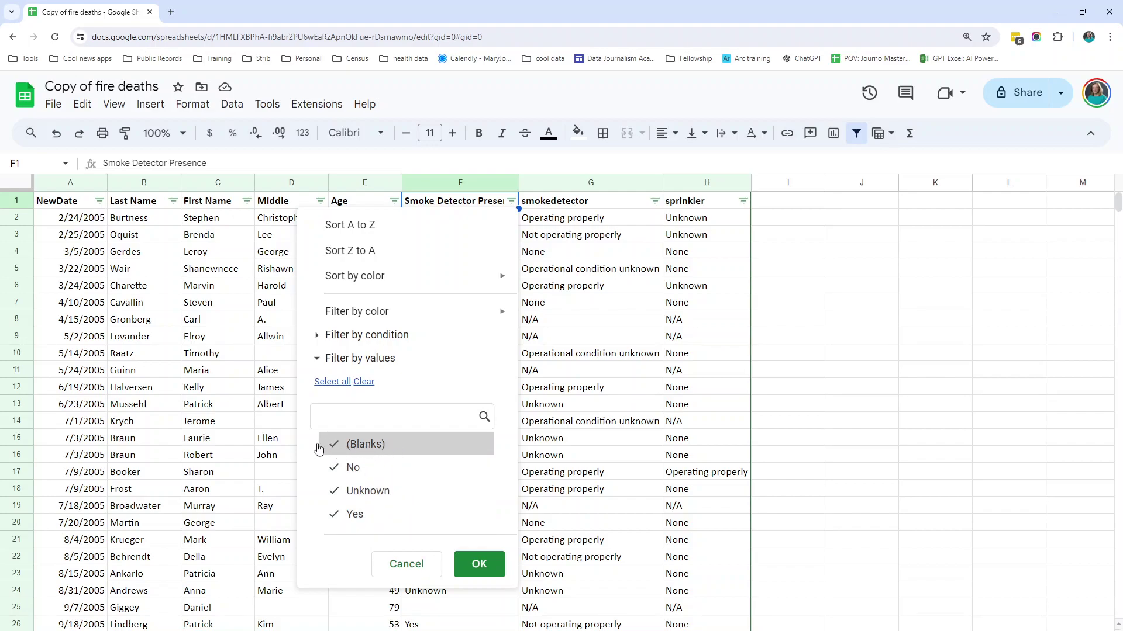
click(477, 563)
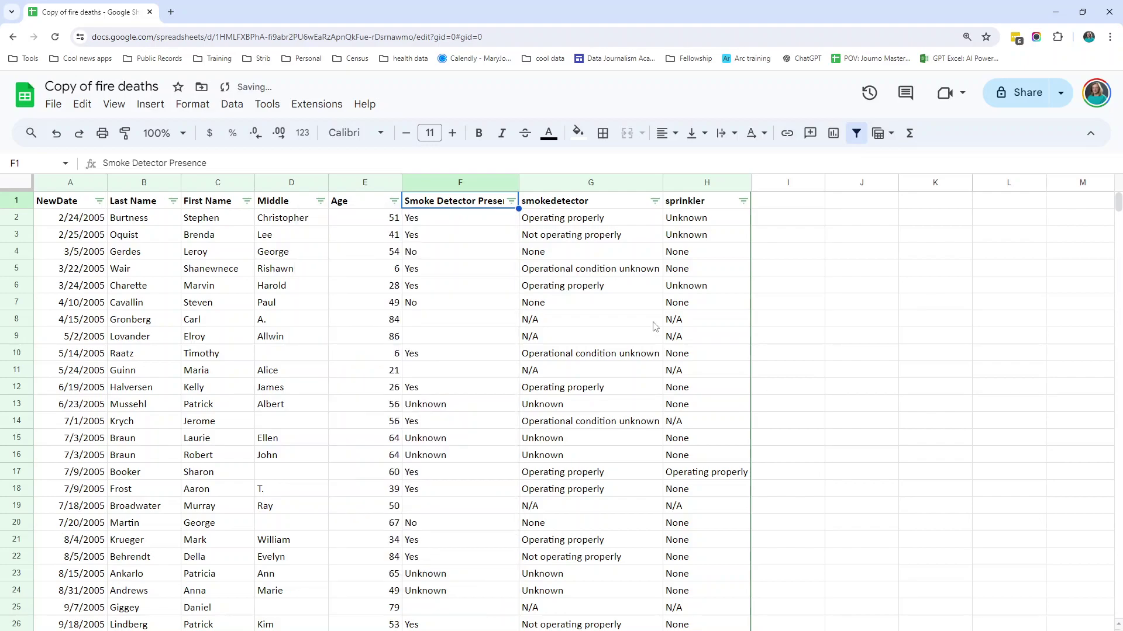
Review all the distinct filter values of the smokedetector column without applying a filter
click(655, 201)
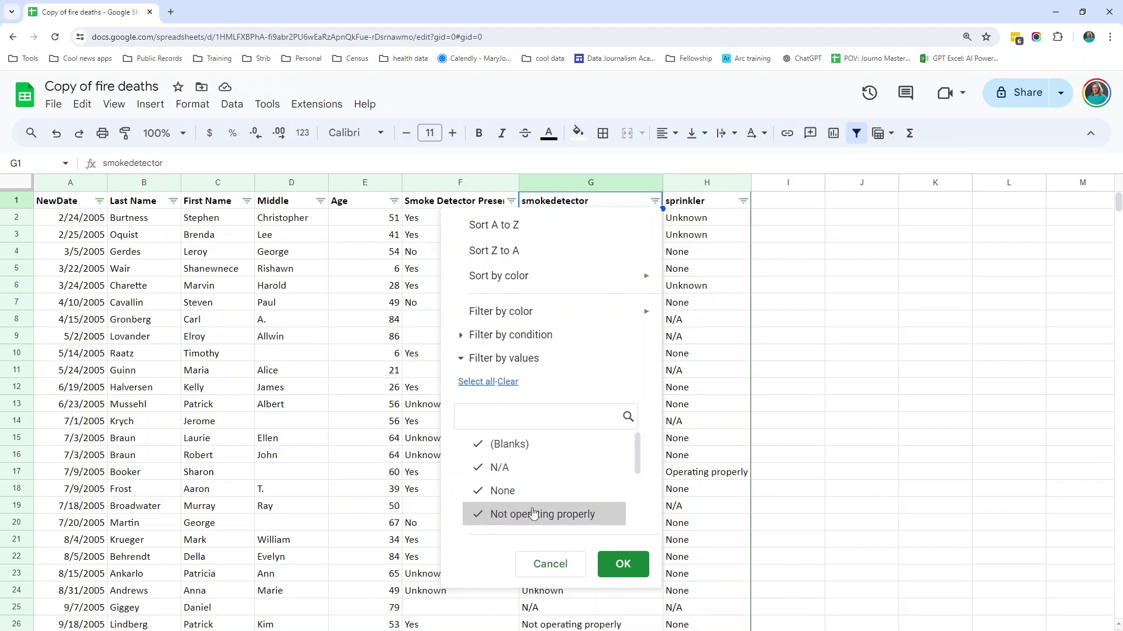
scroll(532, 513, down, 3)
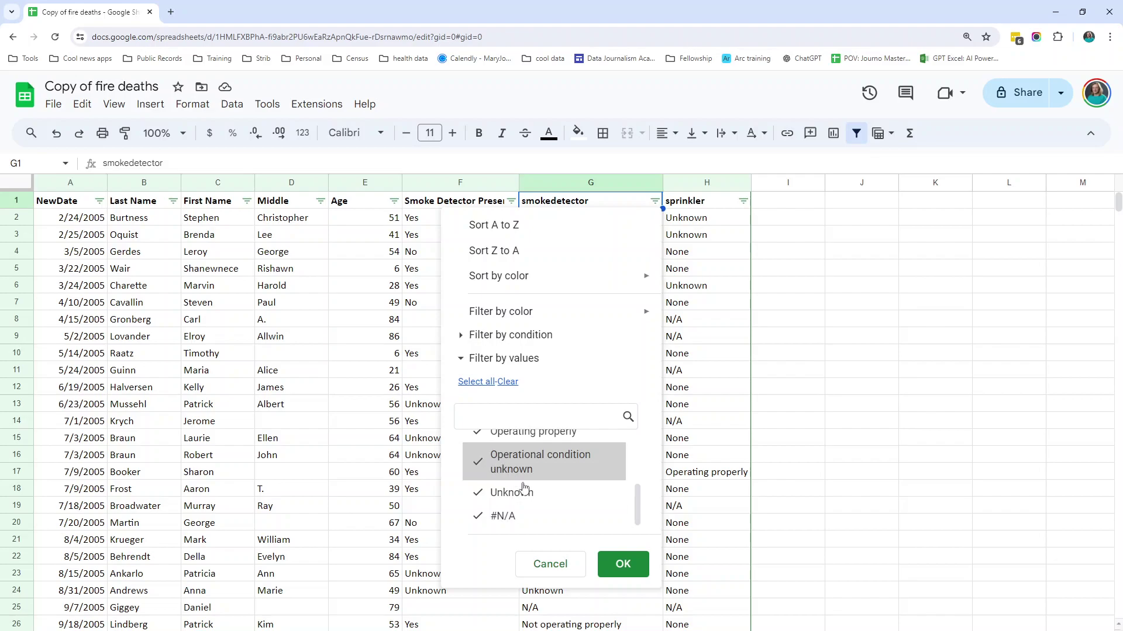
click(551, 565)
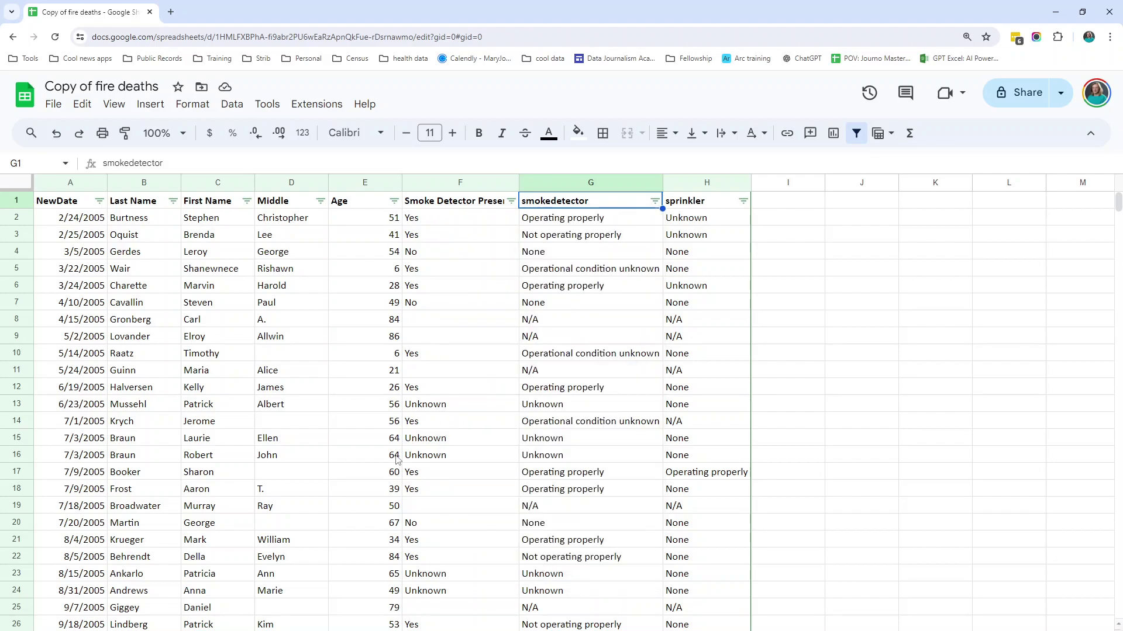
Look through the distinct filter values of the Last Name column without applying a filter
click(173, 201)
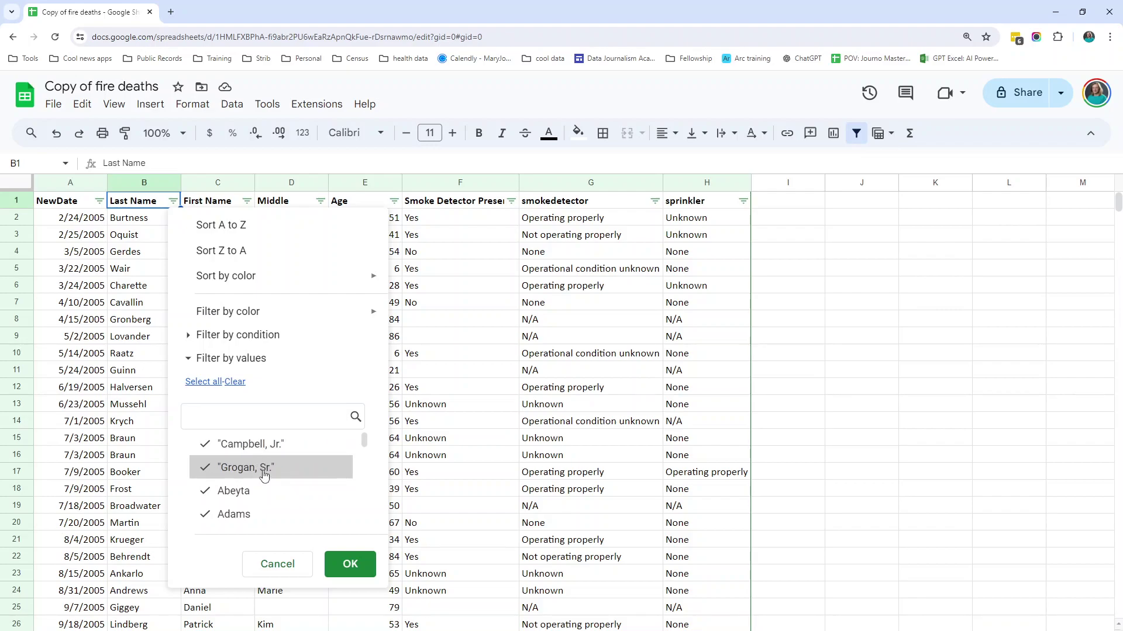
scroll(261, 488, down, 3)
scroll(260, 495, down, 3)
scroll(248, 490, up, 5)
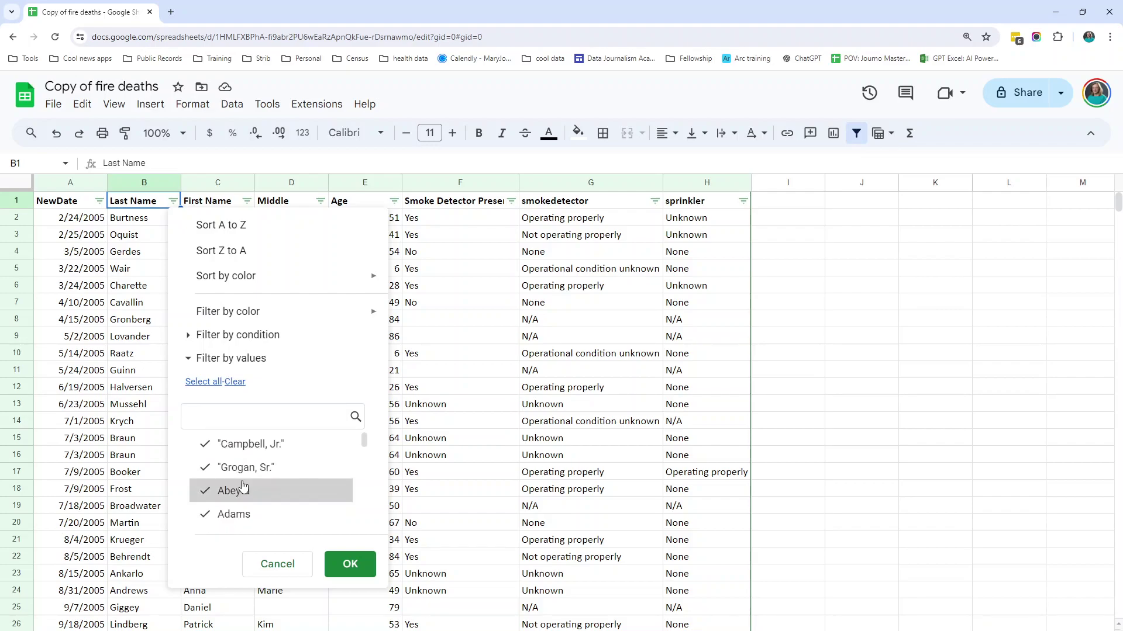
click(279, 563)
click(498, 474)
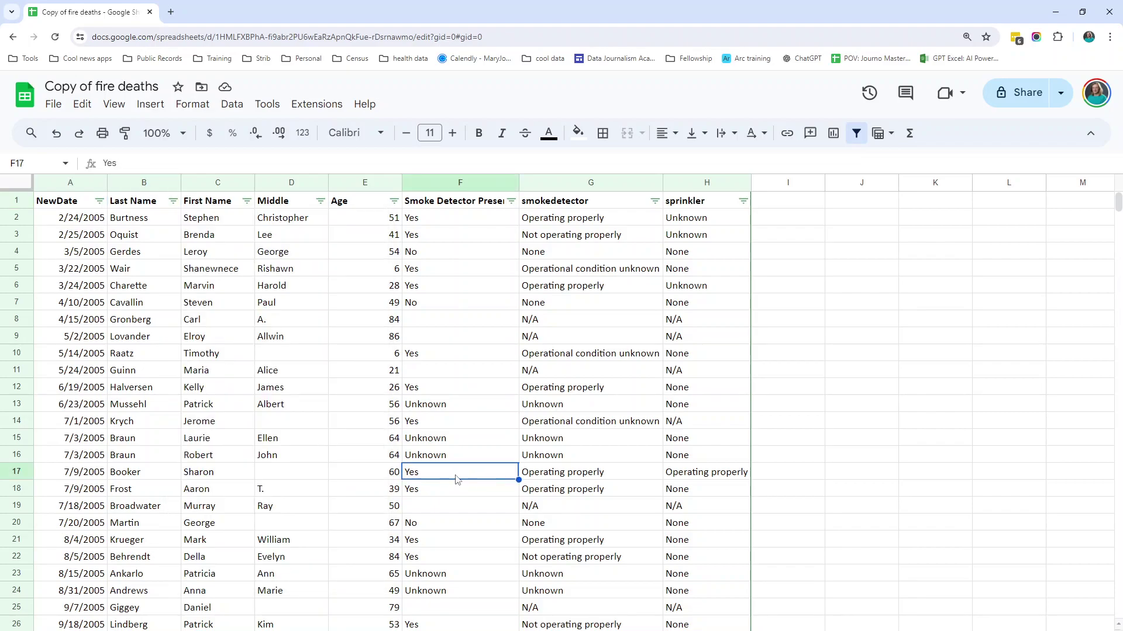
Compare the blank Smoke Detector Presence cells in rows 8, 9 and 11 with the smokedetector entries in rows 8 and 9
click(424, 323)
drag(432, 322, 436, 341)
click(431, 371)
drag(560, 324, 558, 340)
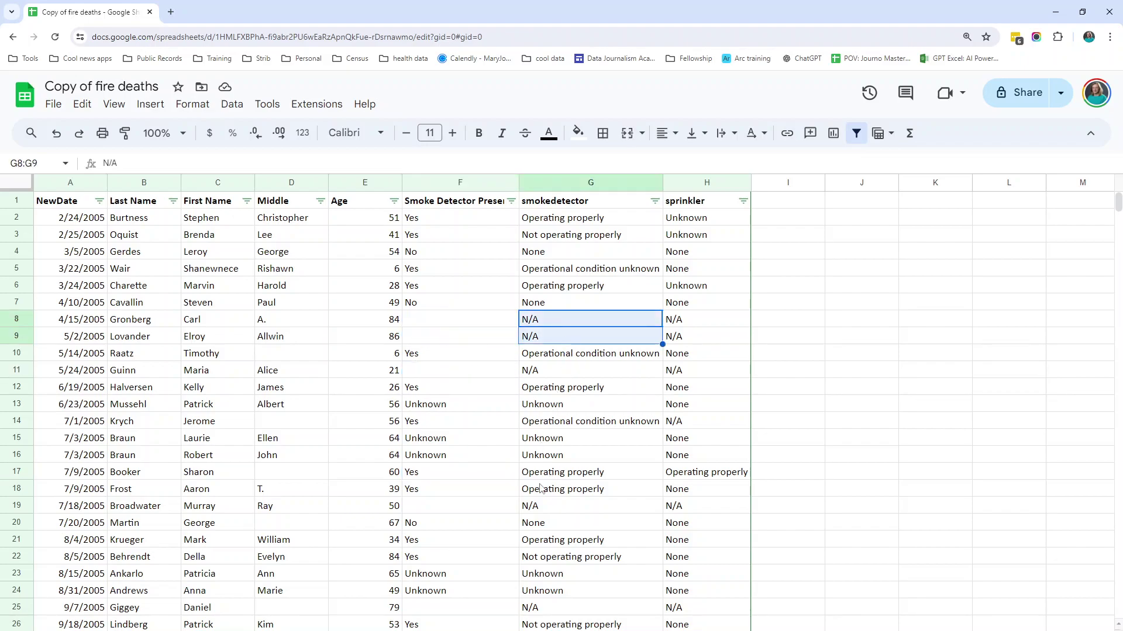
drag(421, 325, 431, 339)
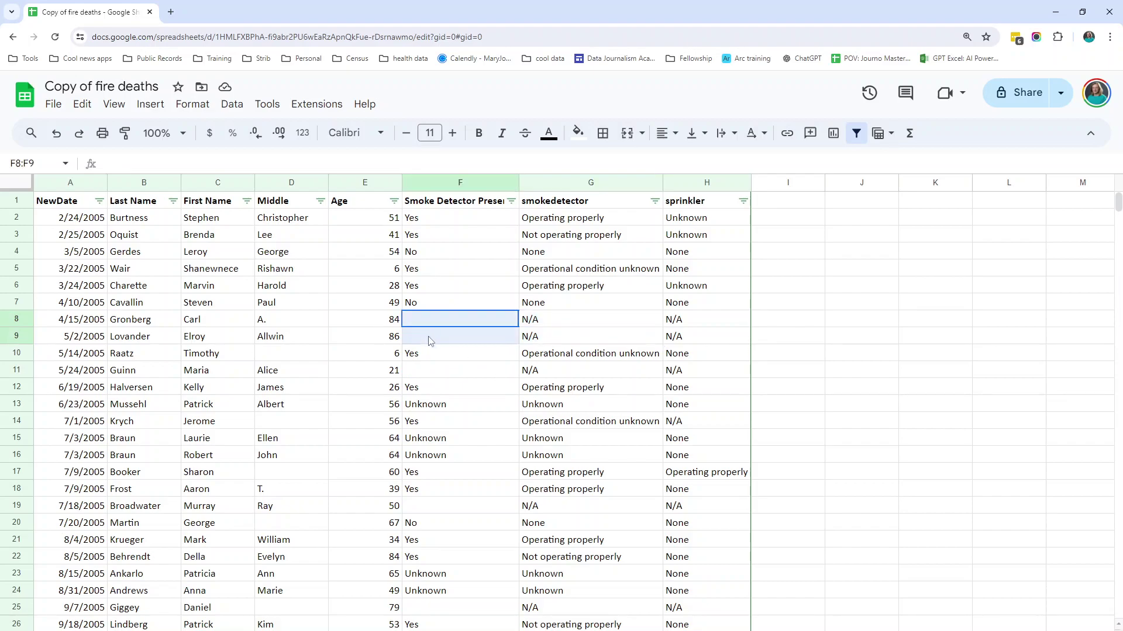
click(556, 327)
drag(555, 336, 558, 339)
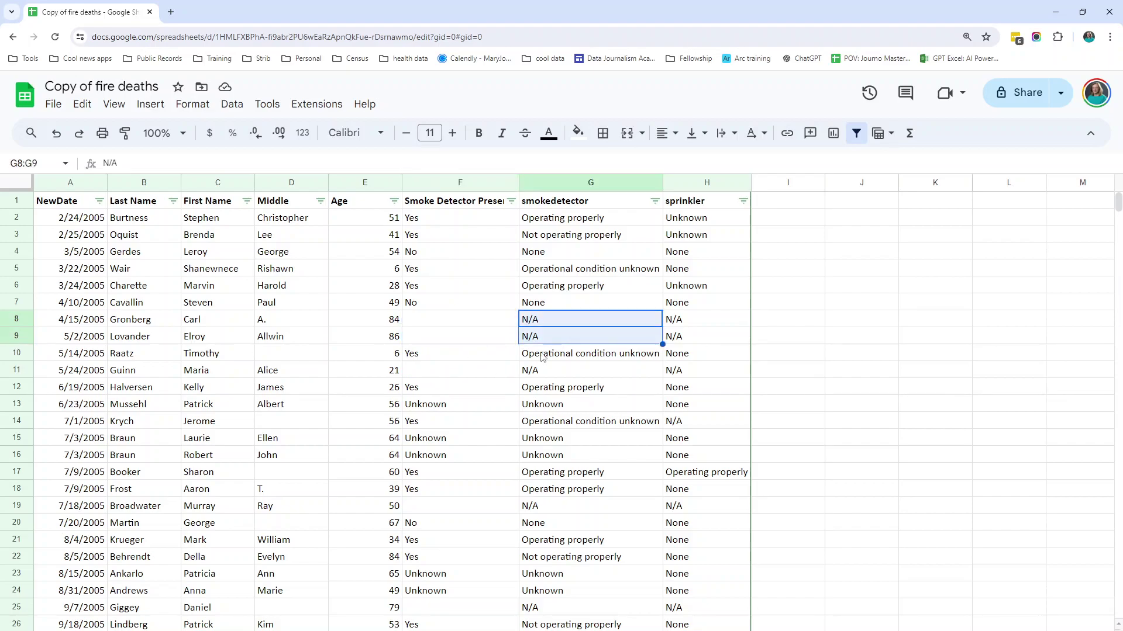
click(410, 336)
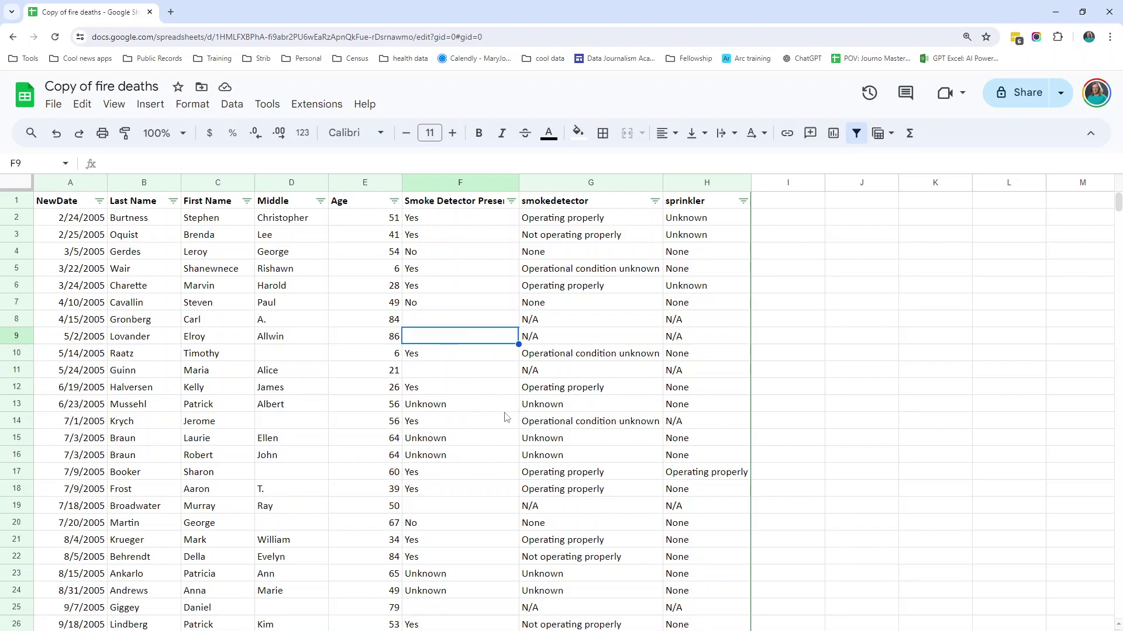
Compare the sprinkler and Smoke Detector Presence entries in row 15 with the blank Smoke Detector Presence cell in row 11
click(699, 447)
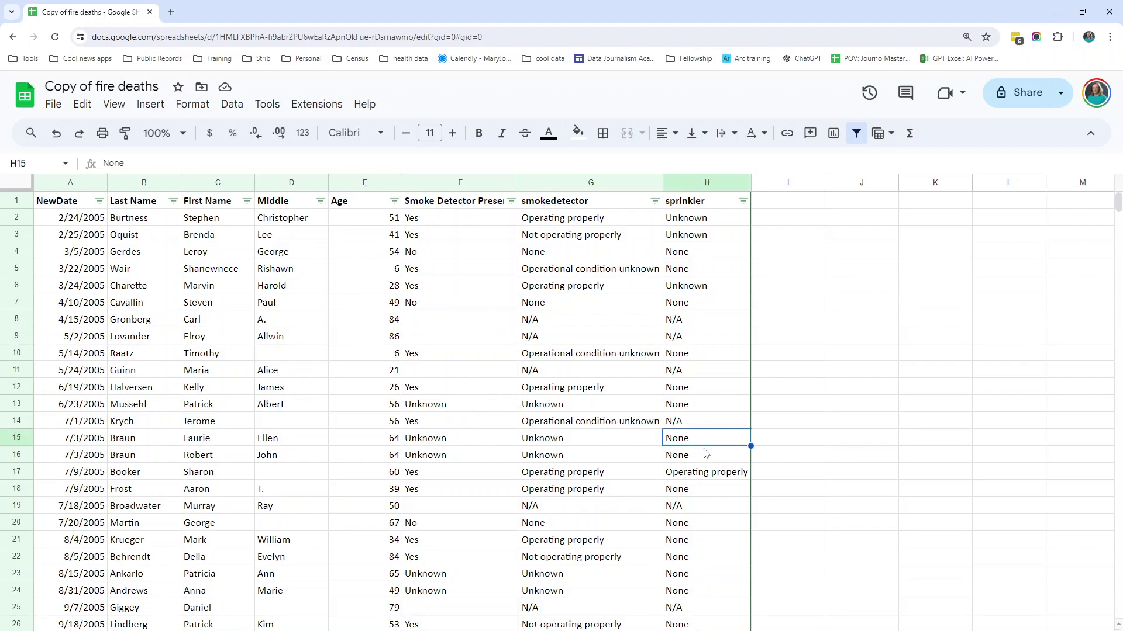
click(443, 446)
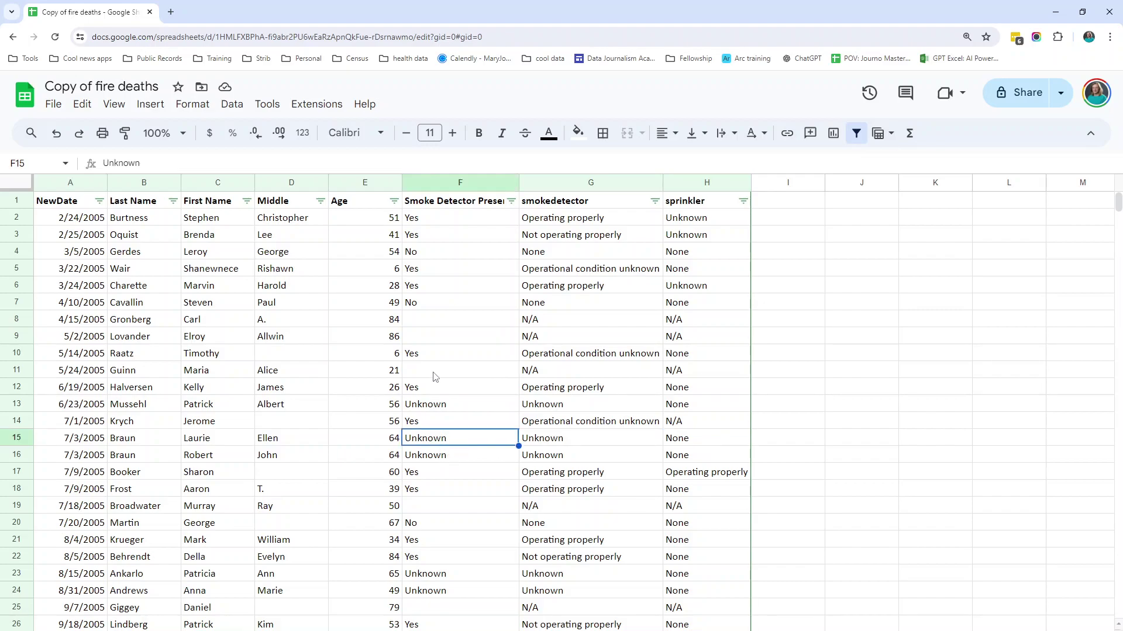
click(434, 374)
click(440, 440)
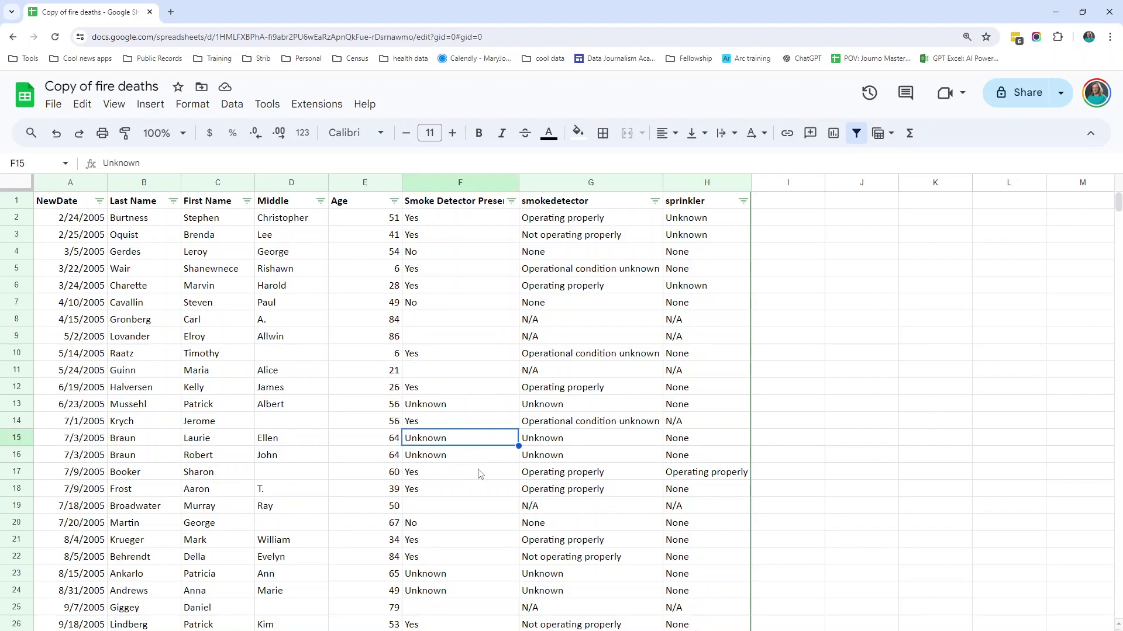
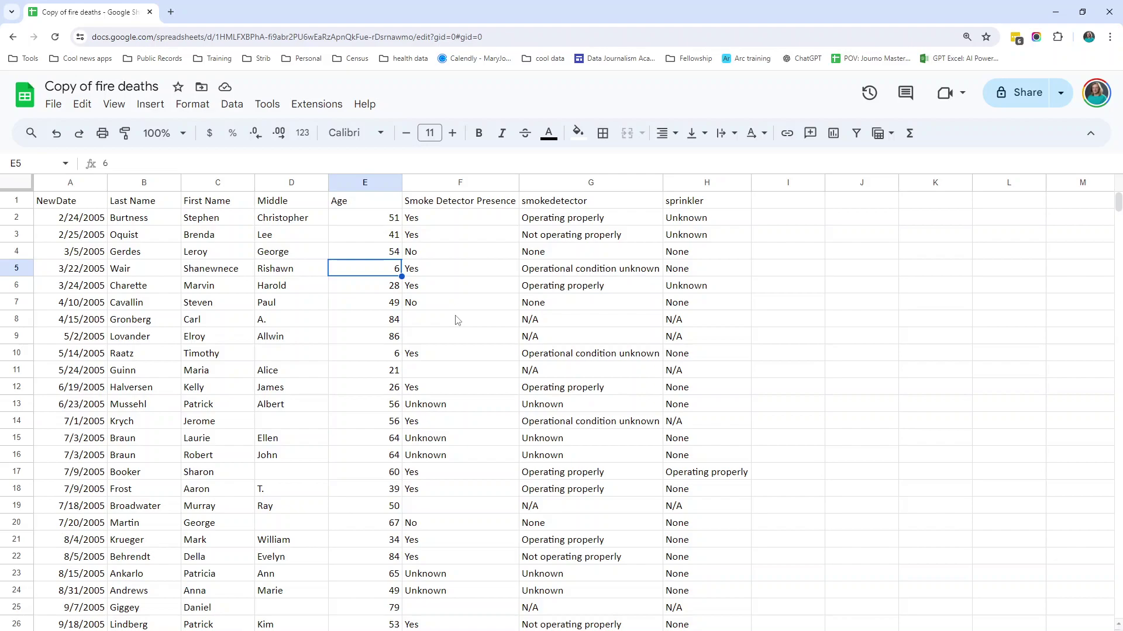
Highlight rows 2 and 12 as single records and the NewDate column as a variable, dismissing the meeting reminder
click(16, 218)
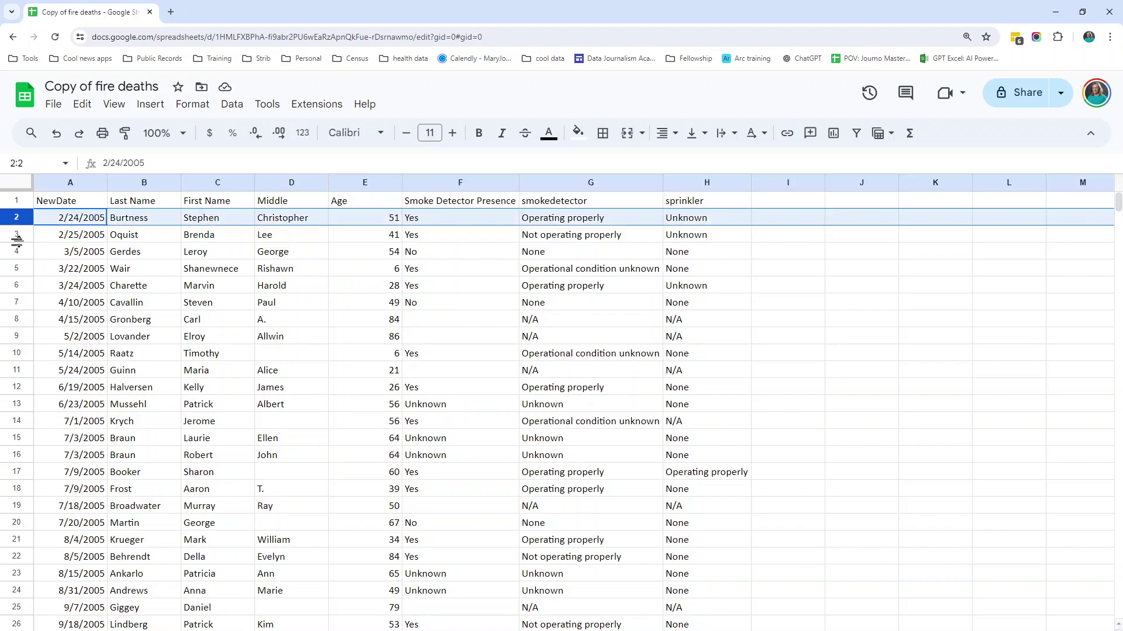
click(12, 388)
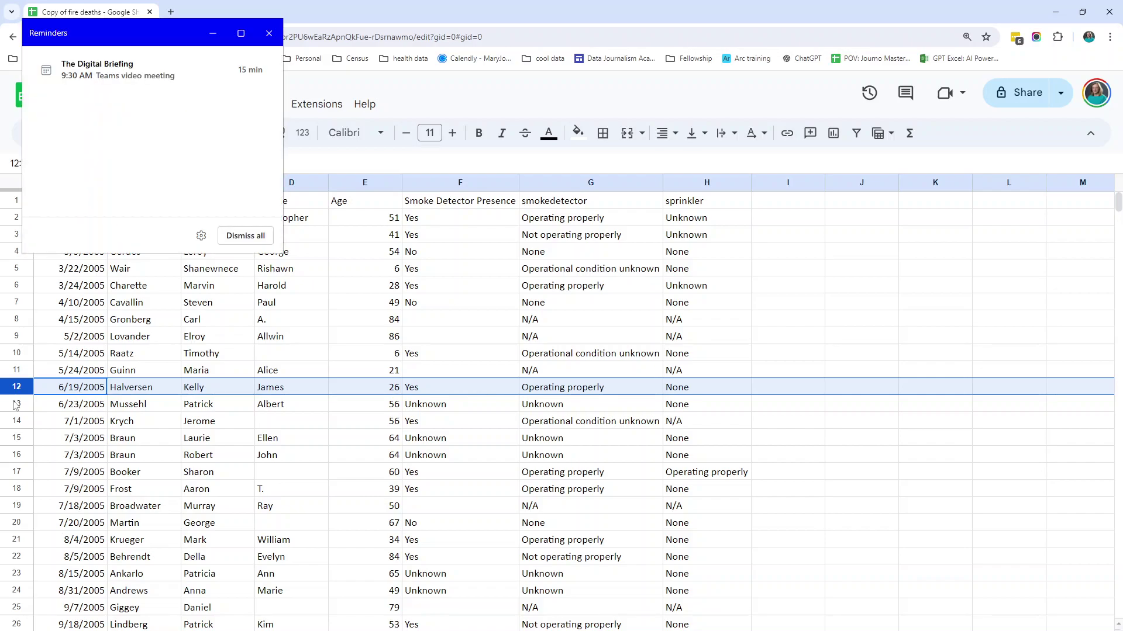
click(245, 235)
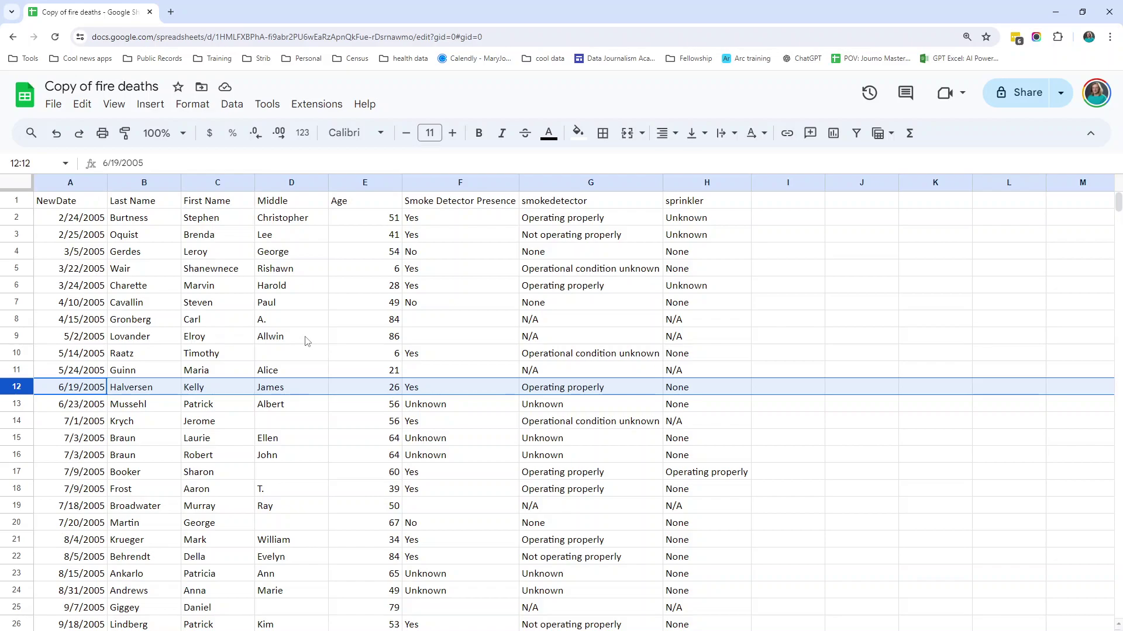
click(91, 181)
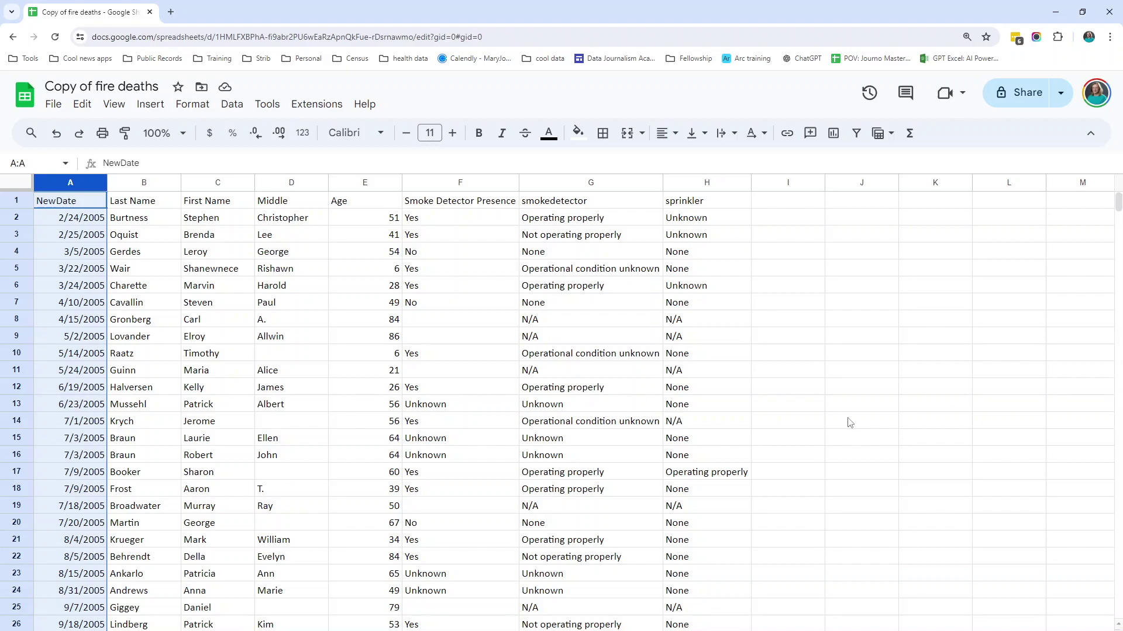
Examine the two records in rows 15 and 16, the Smoke Detector Presence entry in row 12 and the First Name entry in row 11
click(12, 436)
drag(12, 436, 12, 455)
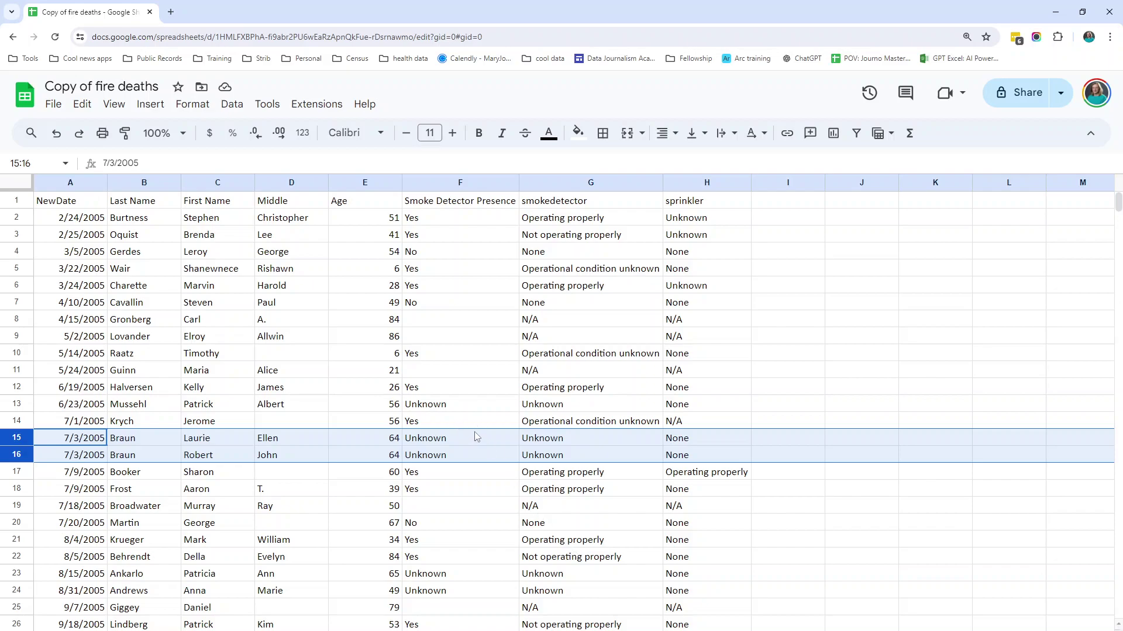
click(436, 387)
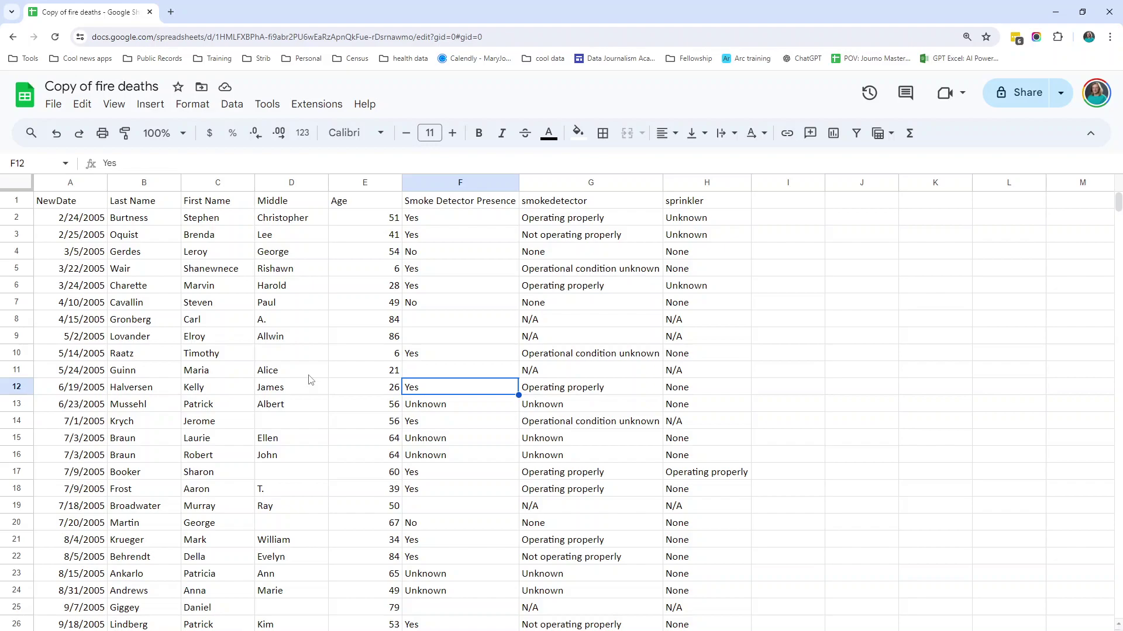
click(214, 373)
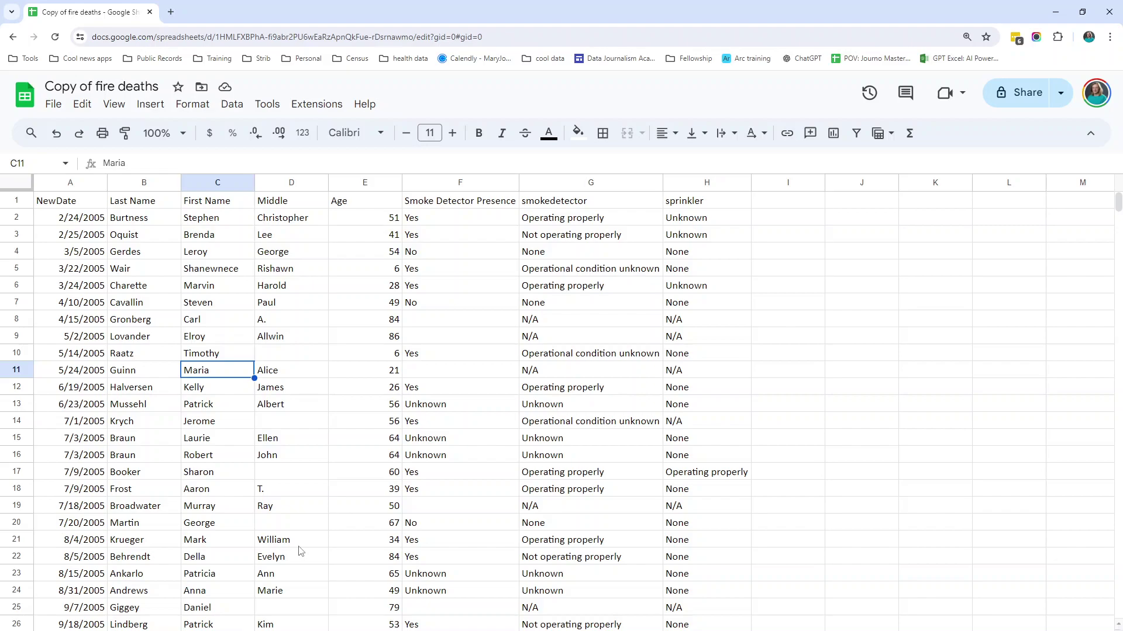
Examine the 2014 and 2015 rows and the 2017 death figure on the yearly summary sheet, and return to the individual records sheet
key(ctrl+shift+Page_Down)
drag(94, 419, 94, 433)
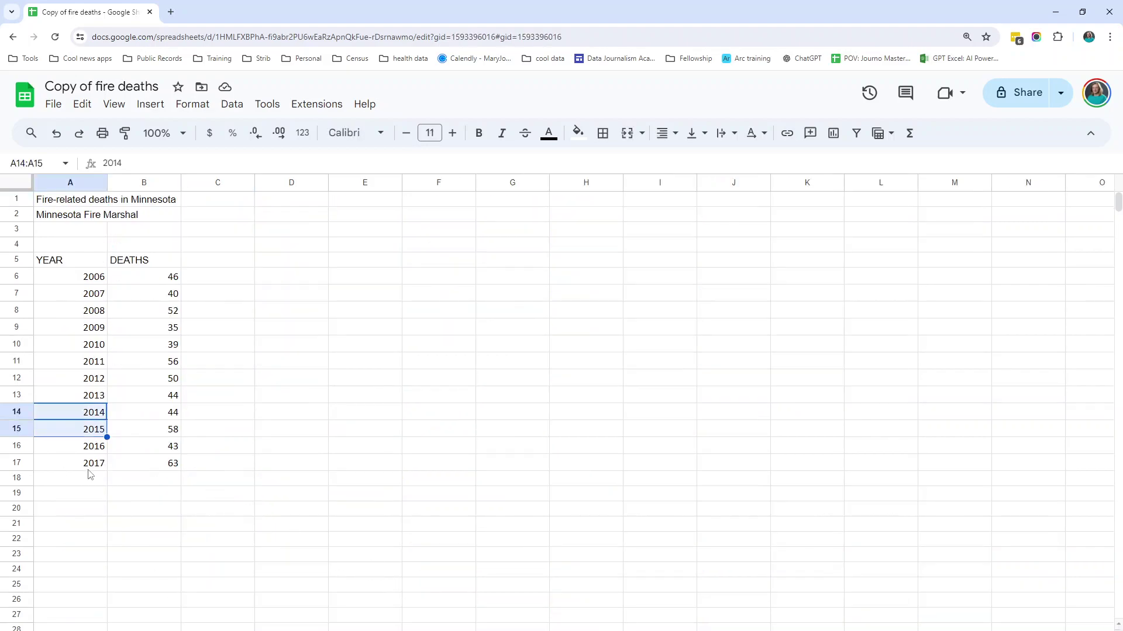
click(130, 469)
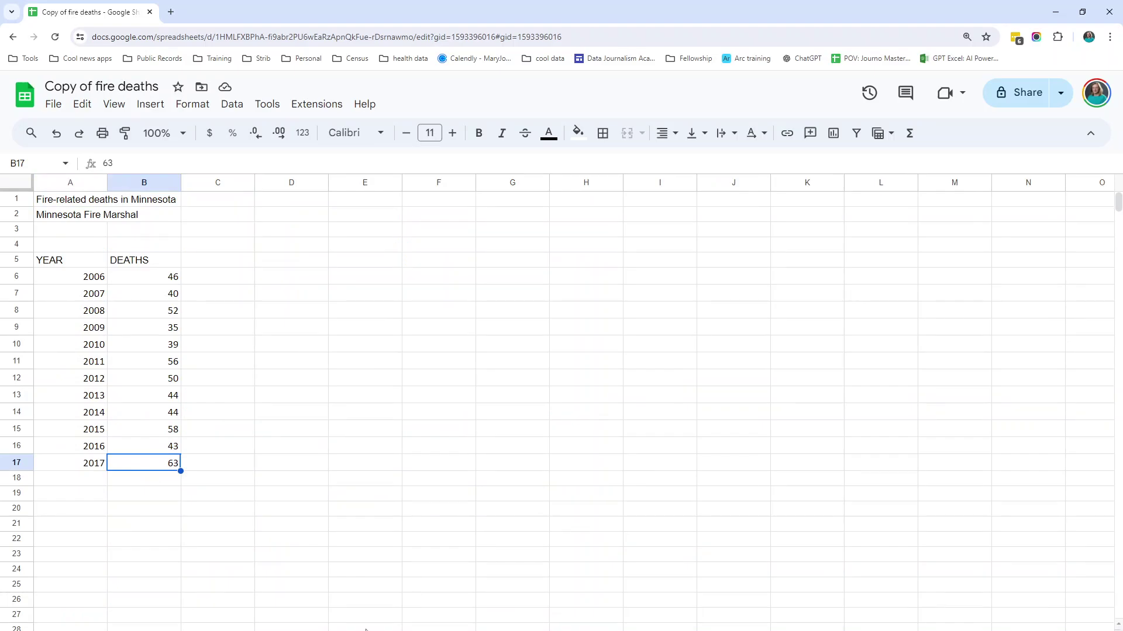
key(ctrl+shift+Page_Up)
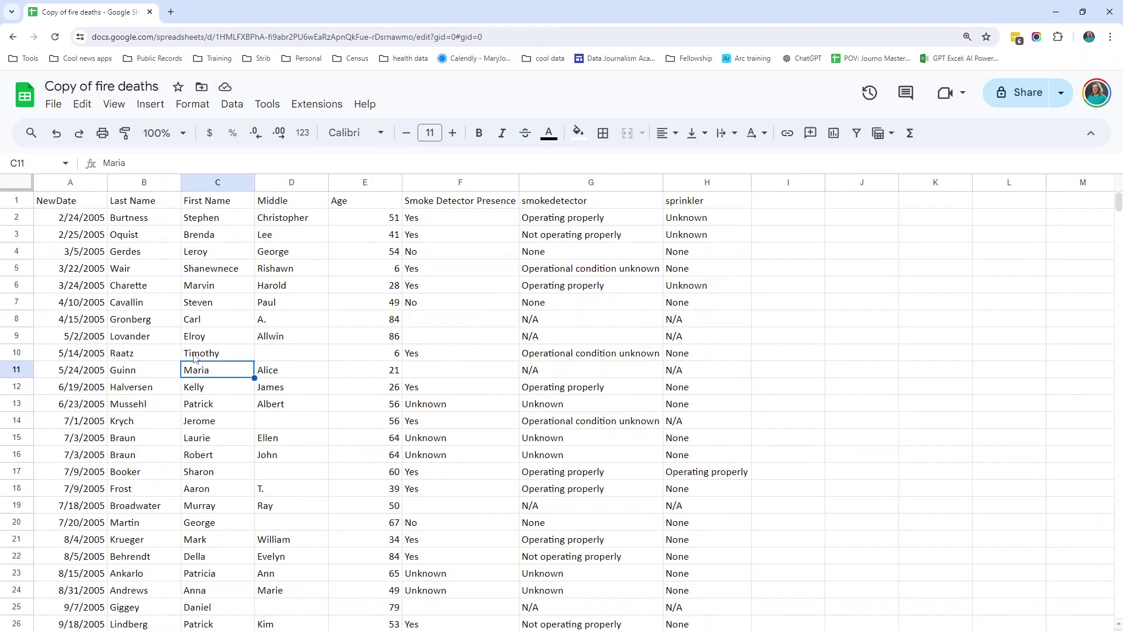
Compare the individual records in rows 9, 8 and 7 with the 2006 row on the yearly summary sheet
click(17, 336)
click(18, 321)
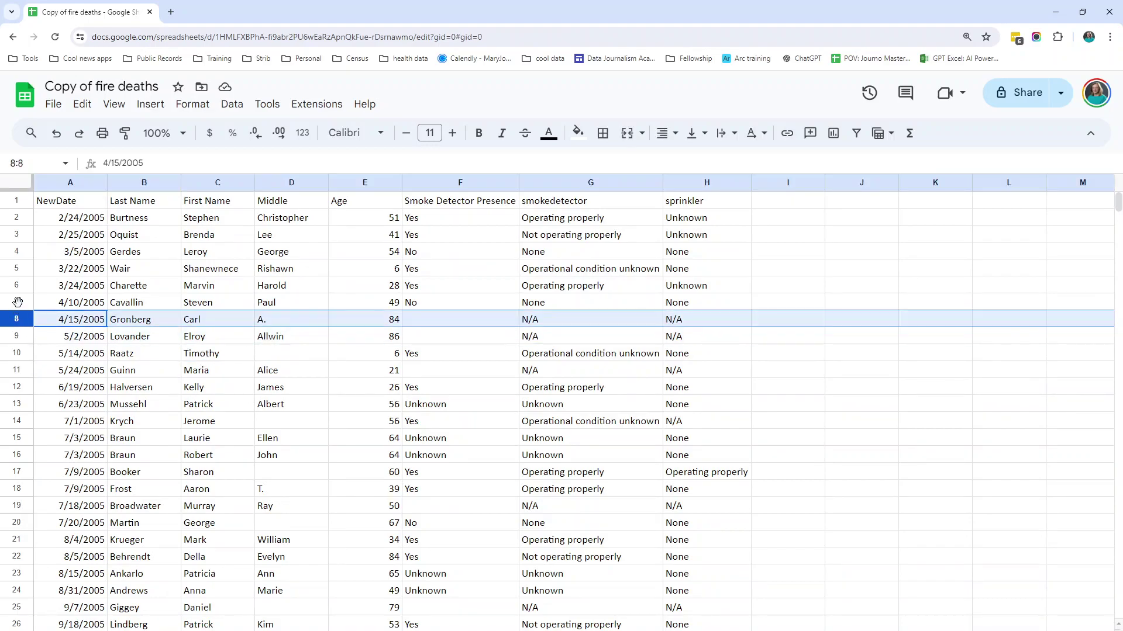
click(18, 302)
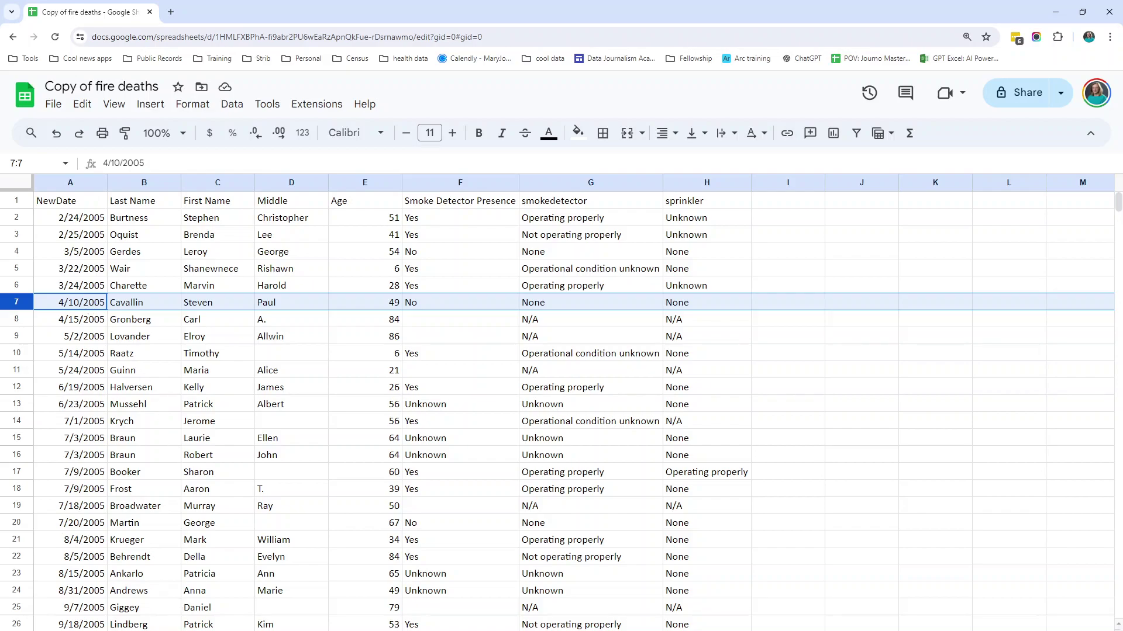
key(ctrl+shift+Page_Down)
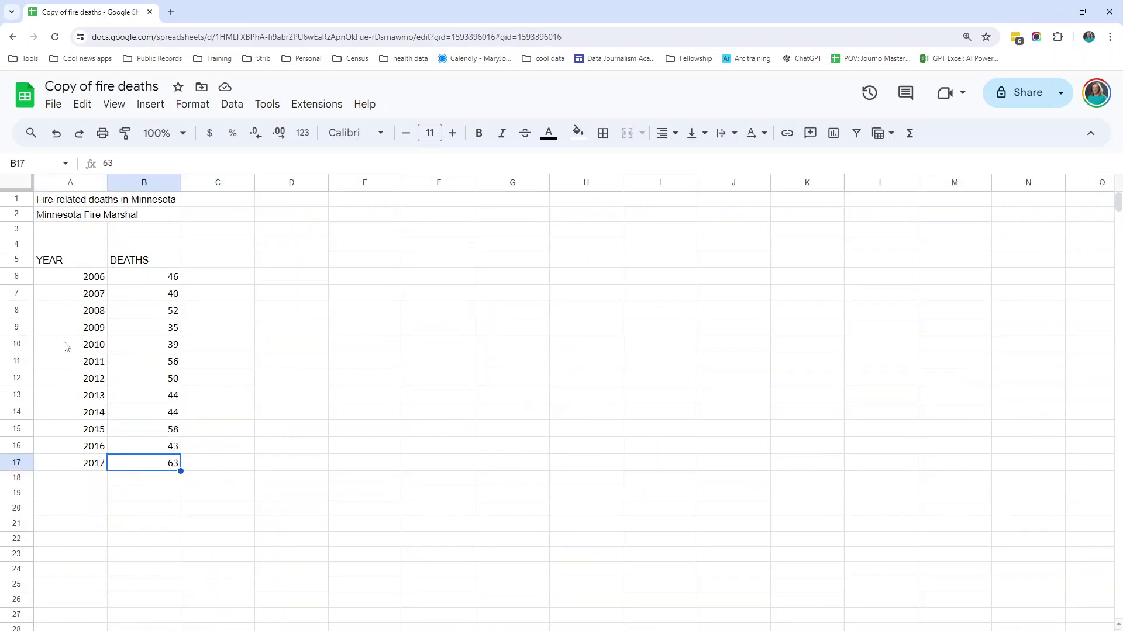
click(16, 278)
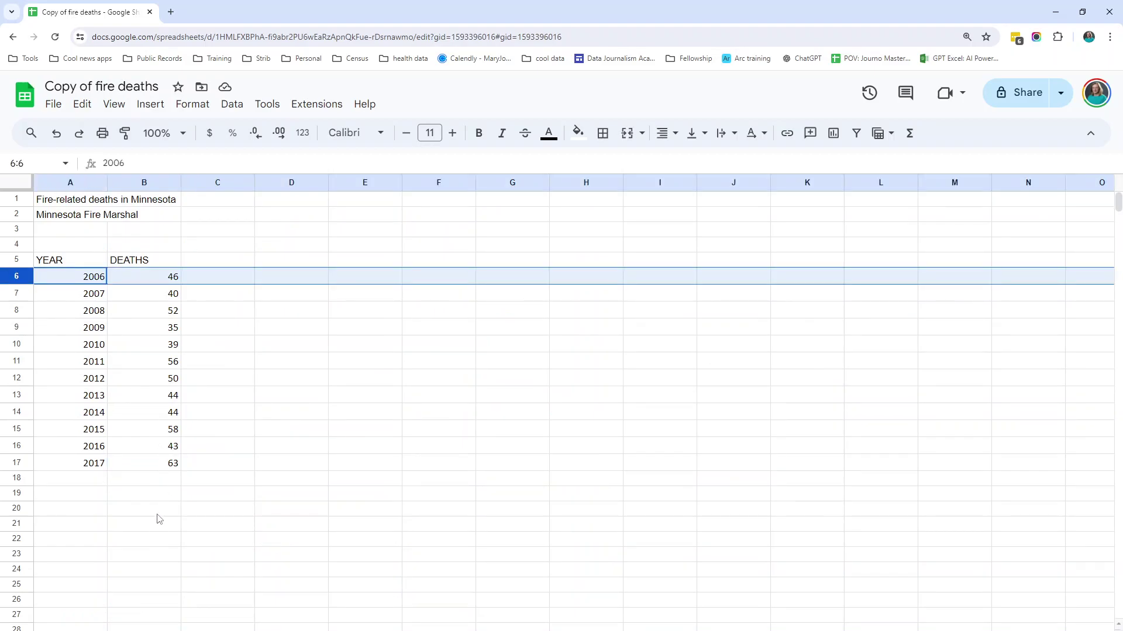
Examine the January 2006 individual records, highlighting the 1/13/2006 row, and go back to the yearly summary sheet
key(ctrl+shift+Page_Up)
scroll(96, 544, down, 8)
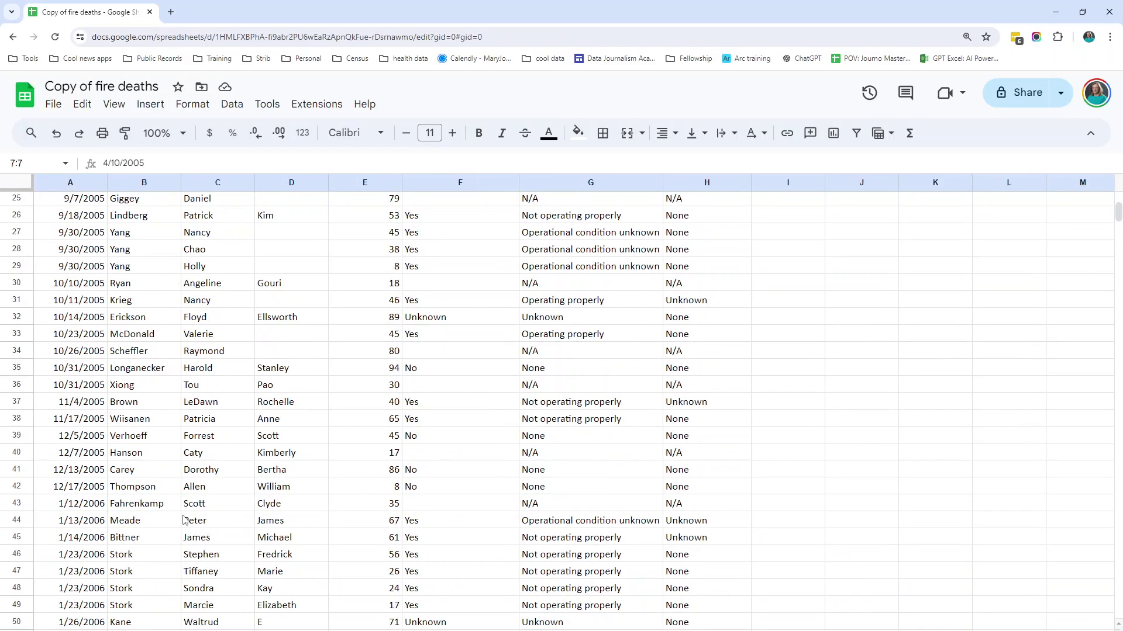
click(28, 521)
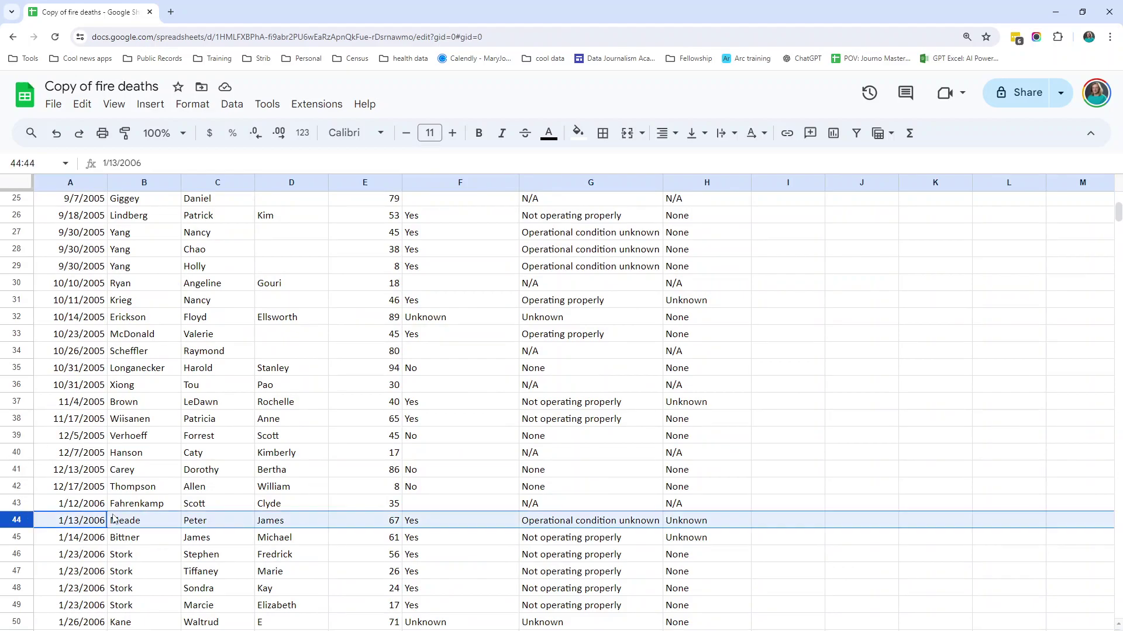
scroll(167, 530, down, 2)
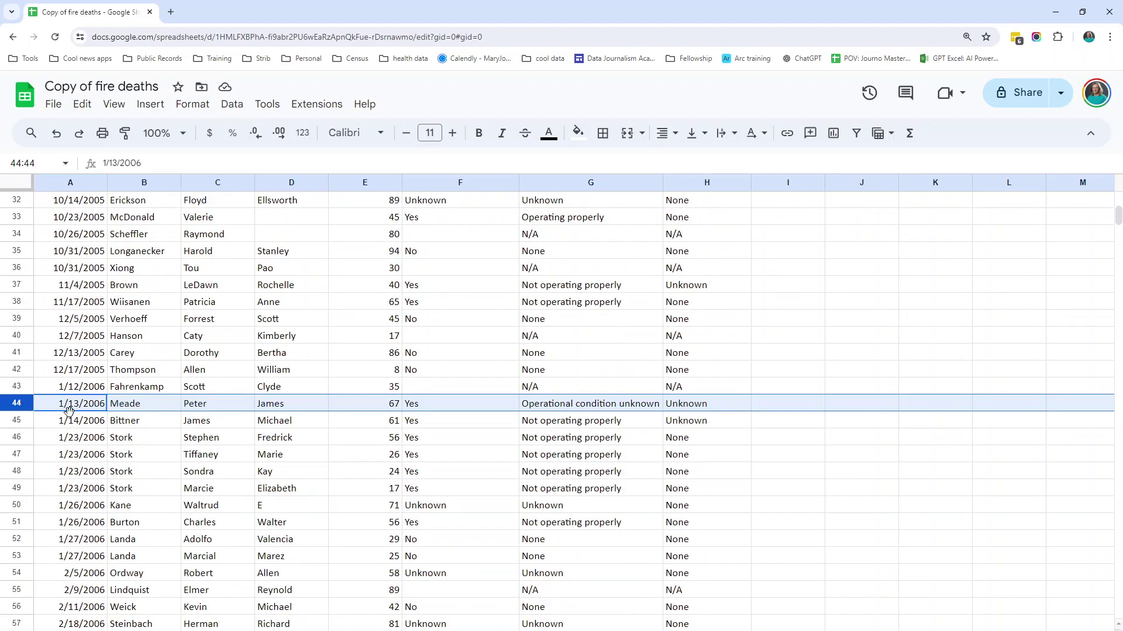
key(ctrl+shift+Page_Down)
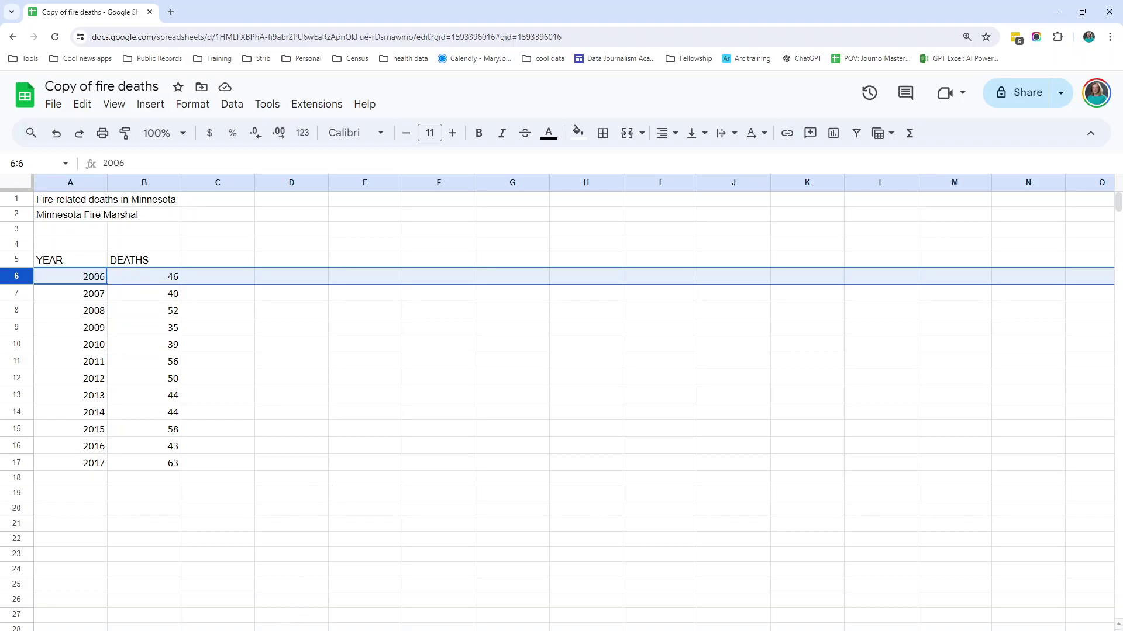
Return to the individual records sheet and examine the date column and the last names in the 1/23/2006 rows
key(ctrl+shift+Page_Up)
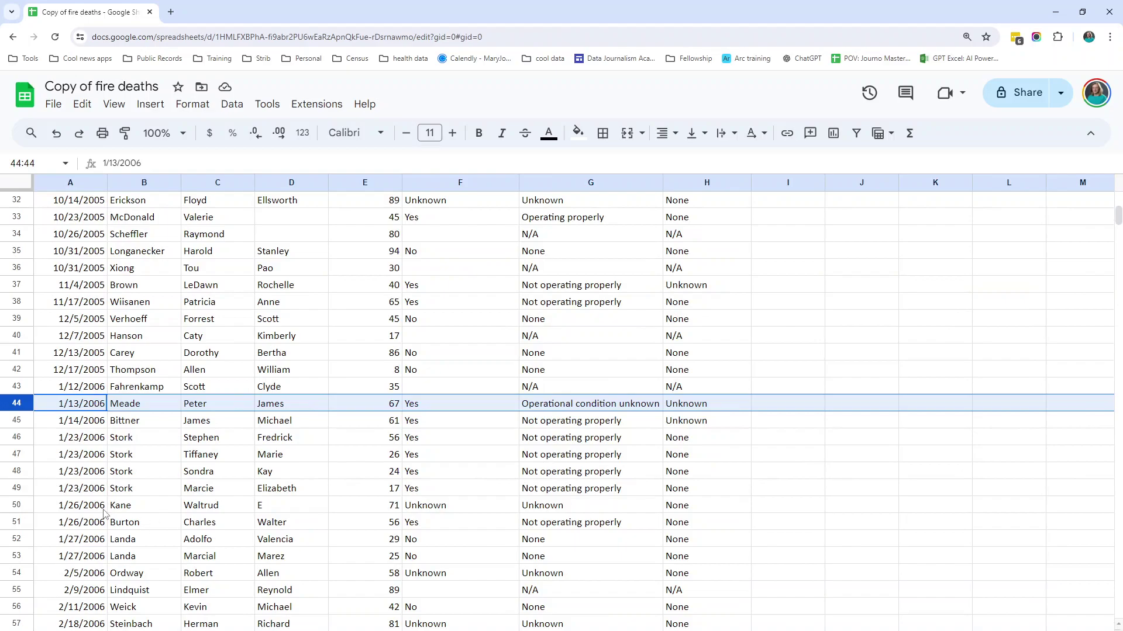
click(87, 472)
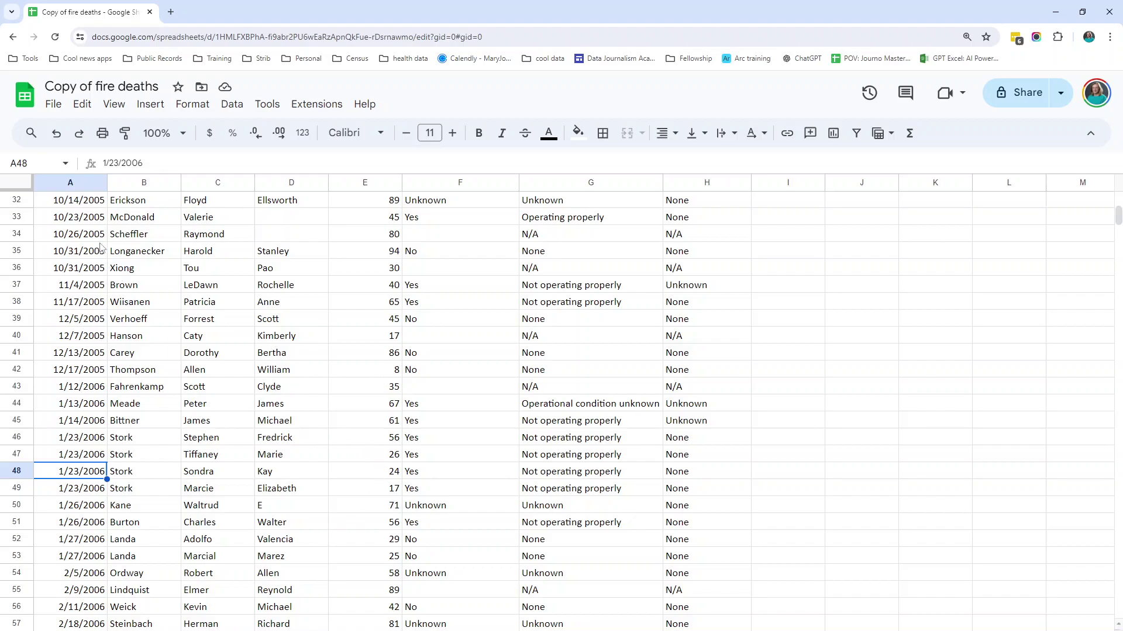
click(71, 183)
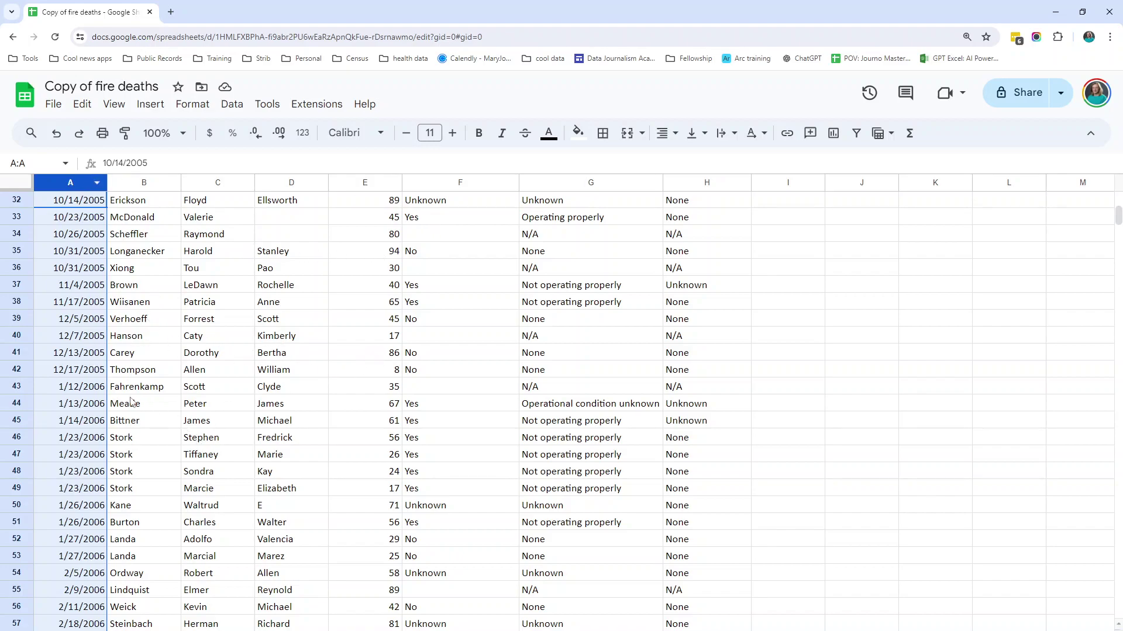
click(136, 456)
click(140, 442)
click(142, 477)
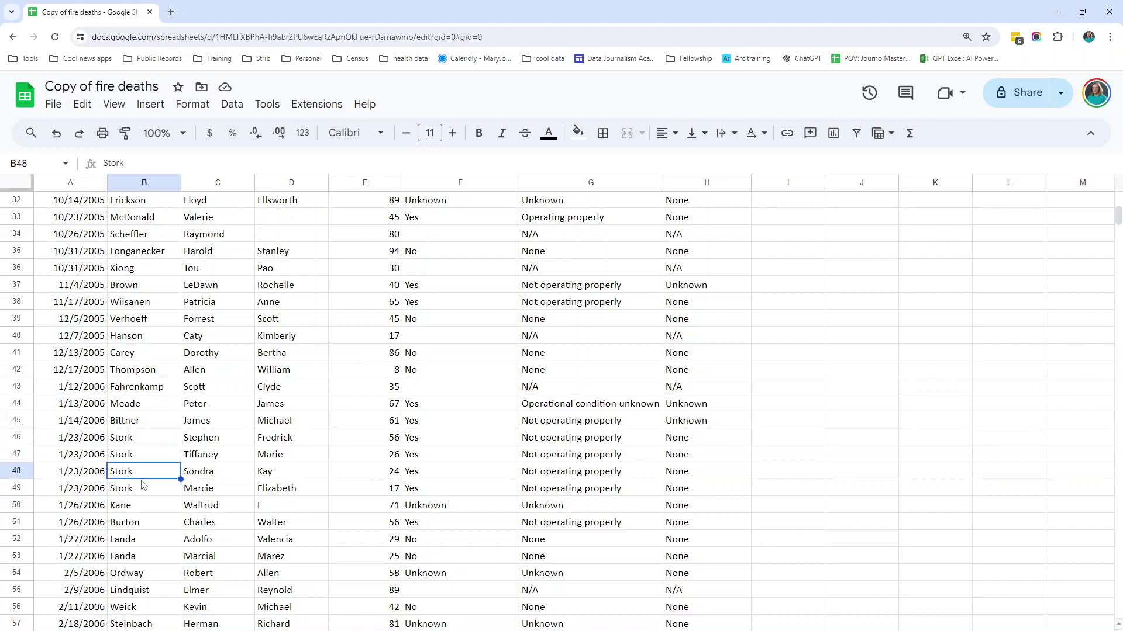
Examine the Age, Smoke Detector Presence, smokedetector and sprinkler columns as variables of the individual records
click(365, 201)
click(365, 183)
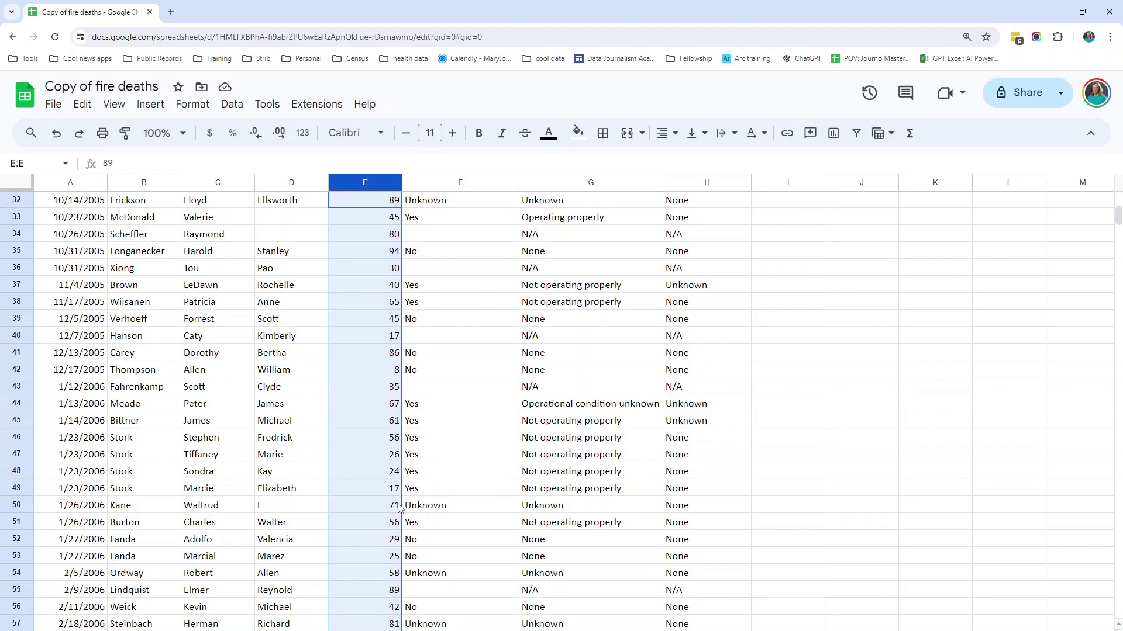
click(450, 182)
scroll(591, 307, up, 8)
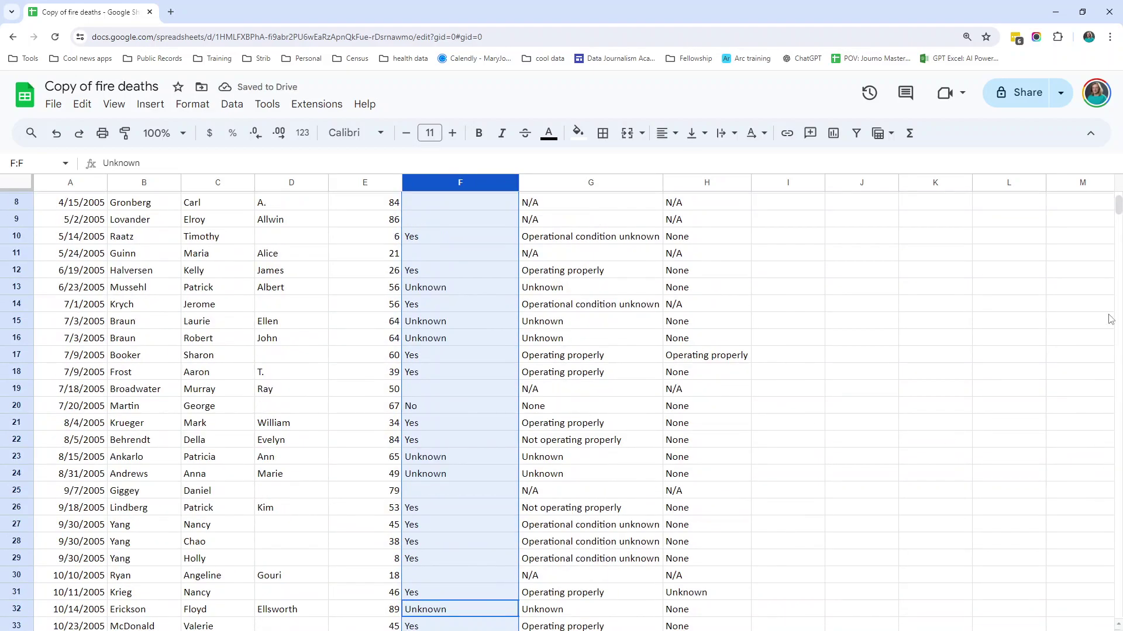
scroll(1118, 207, up, 3)
click(462, 270)
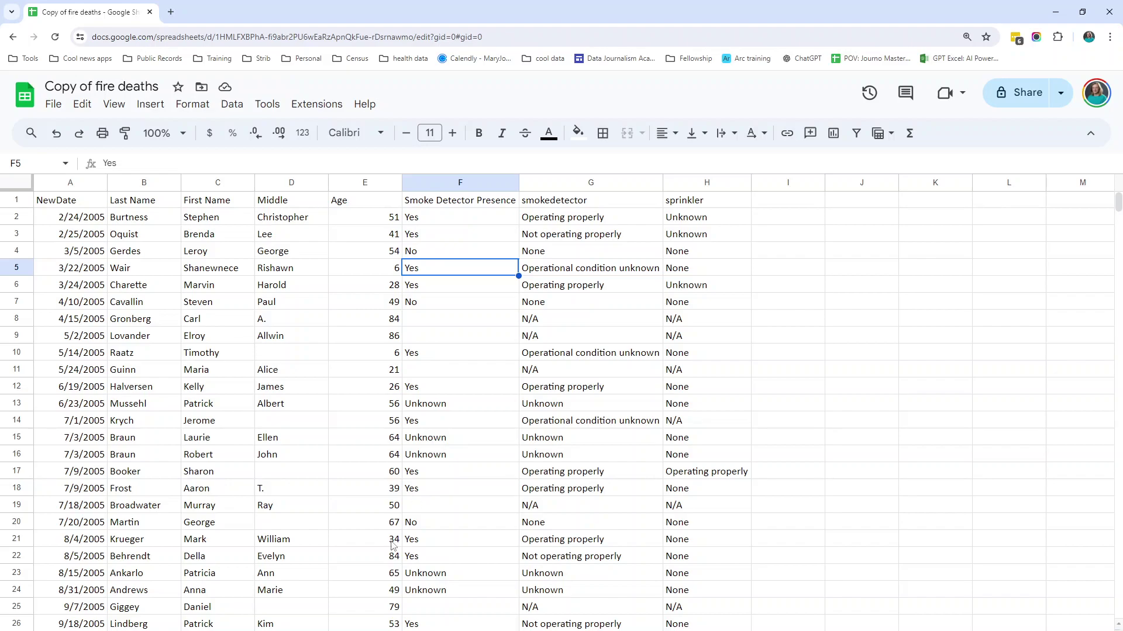
click(568, 186)
click(704, 186)
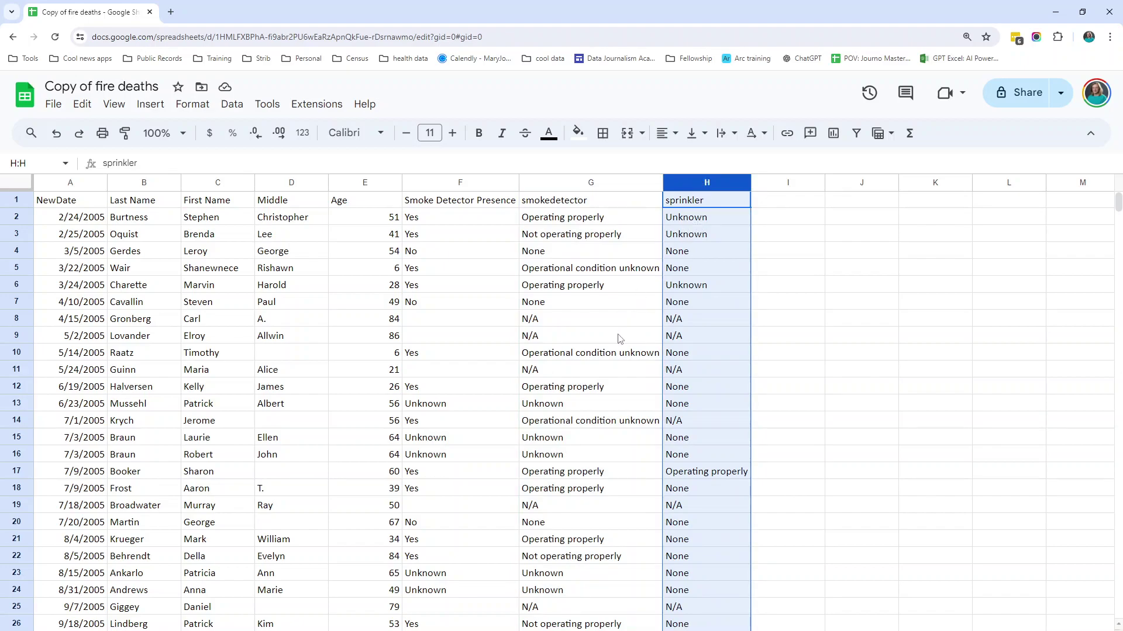
Highlight the individual records in rows 12, 14 and 15 one after another
click(18, 390)
click(19, 420)
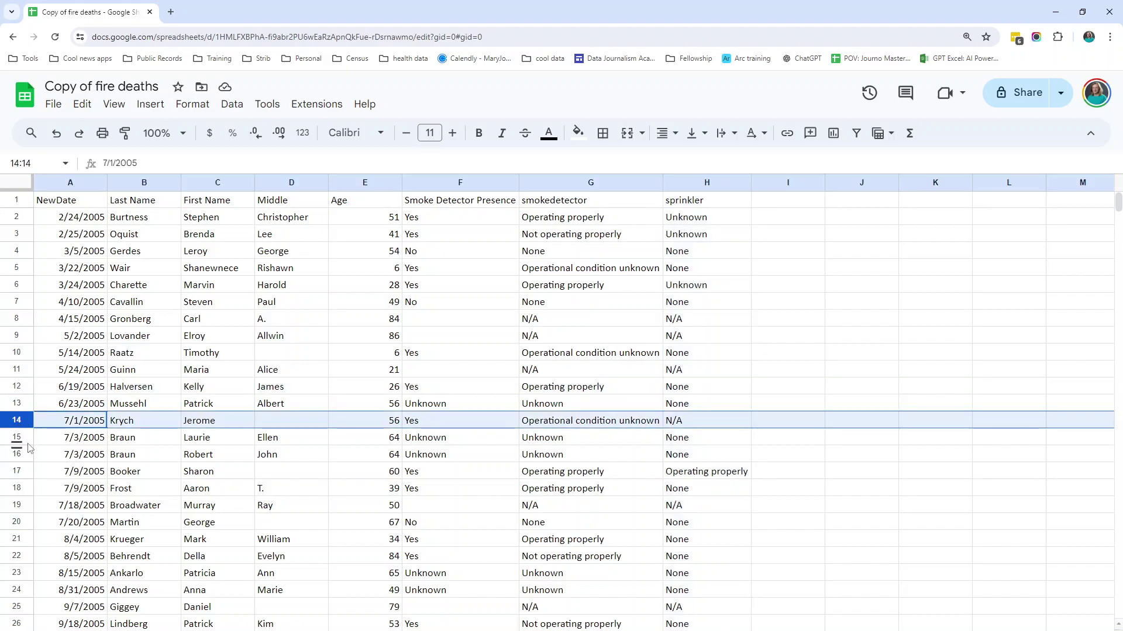
click(28, 439)
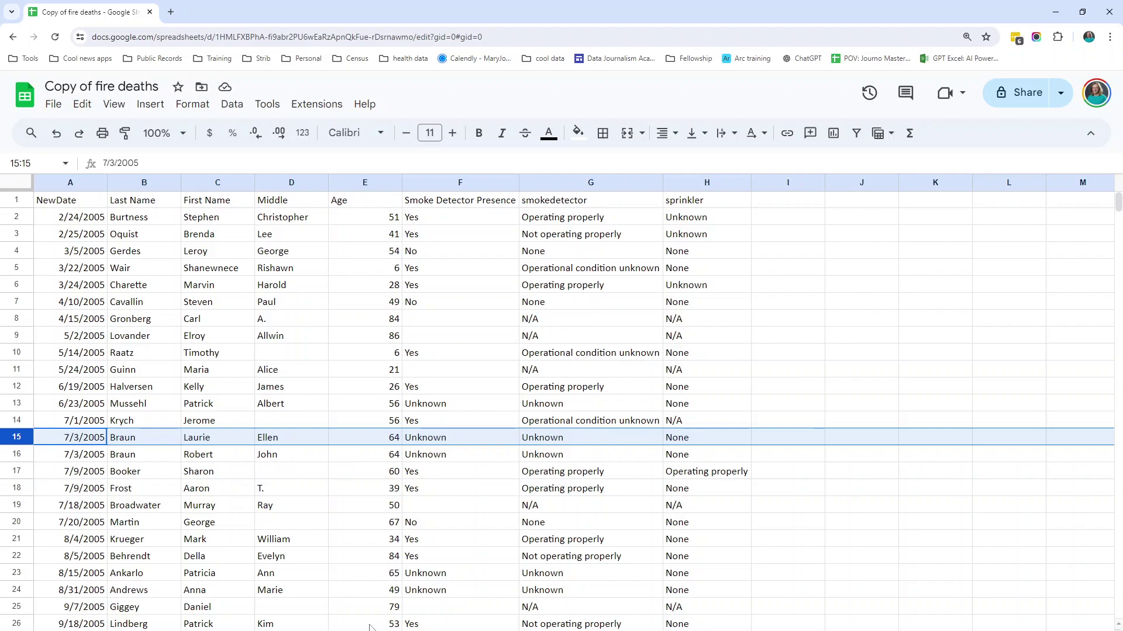
Create a pivot table on a new sheet from the full range 'main data'!A1:H623 and collapse its suggested analyses
click(312, 331)
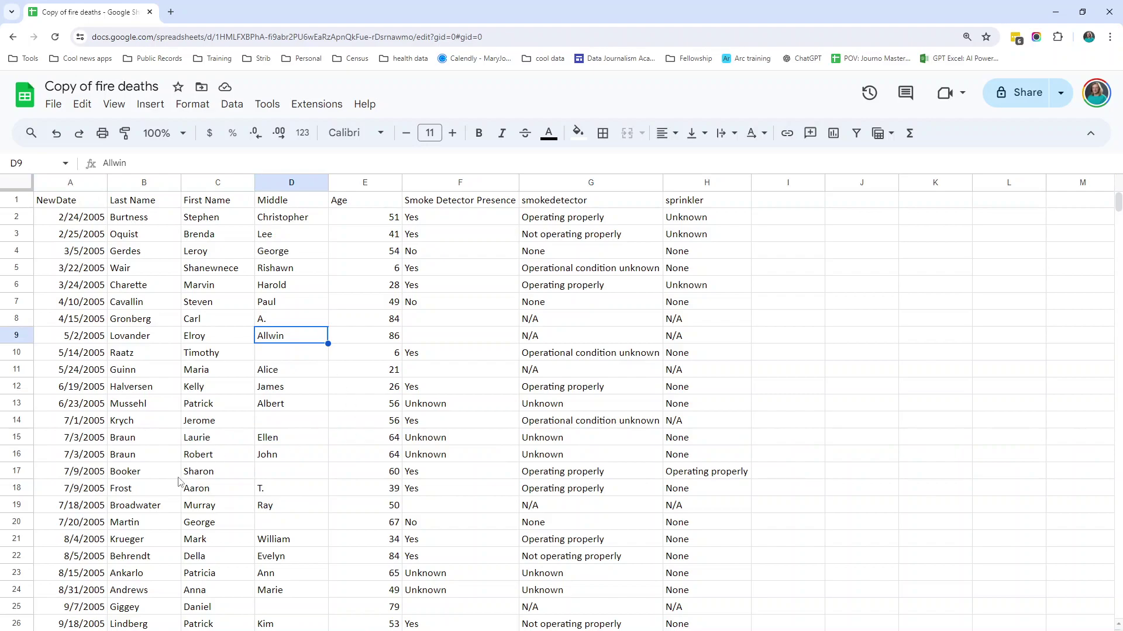
click(202, 324)
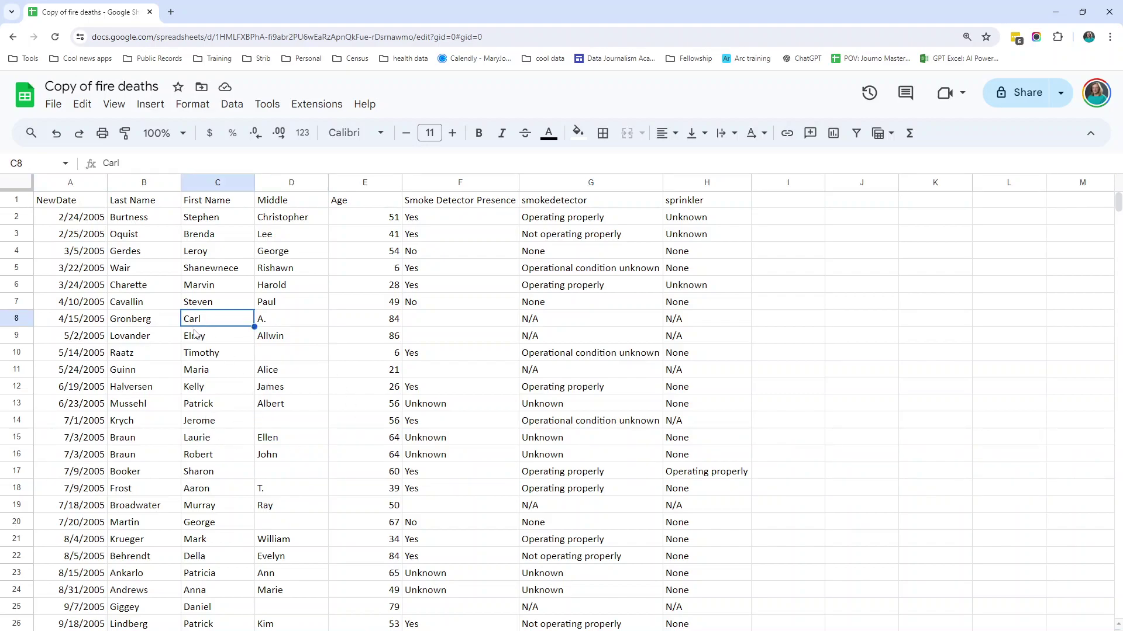
key(ctrl+a)
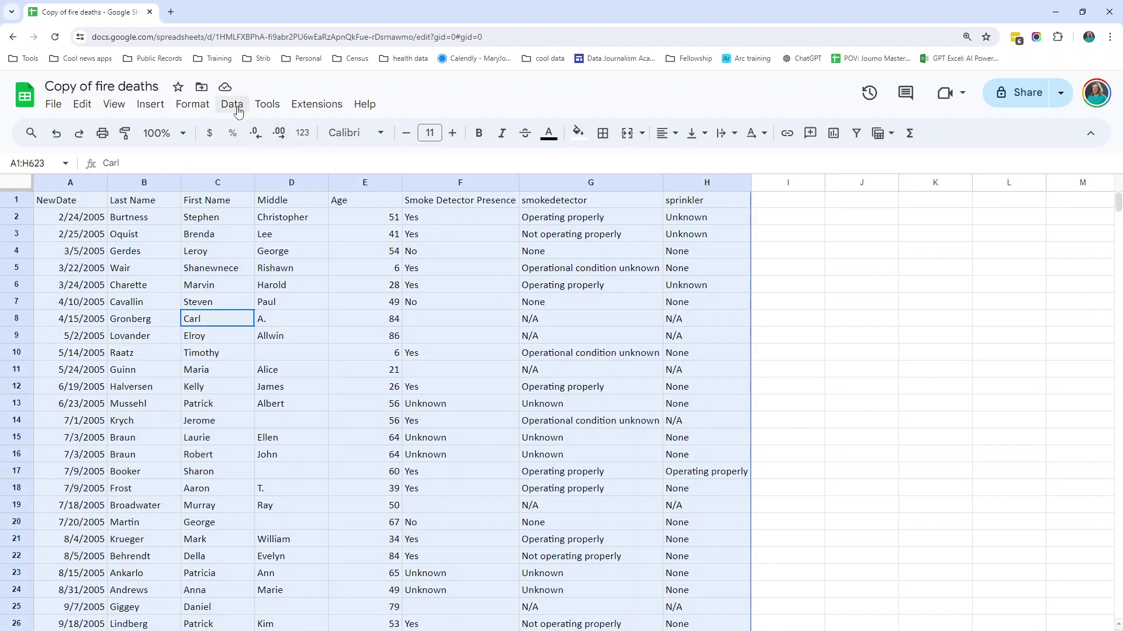
click(151, 105)
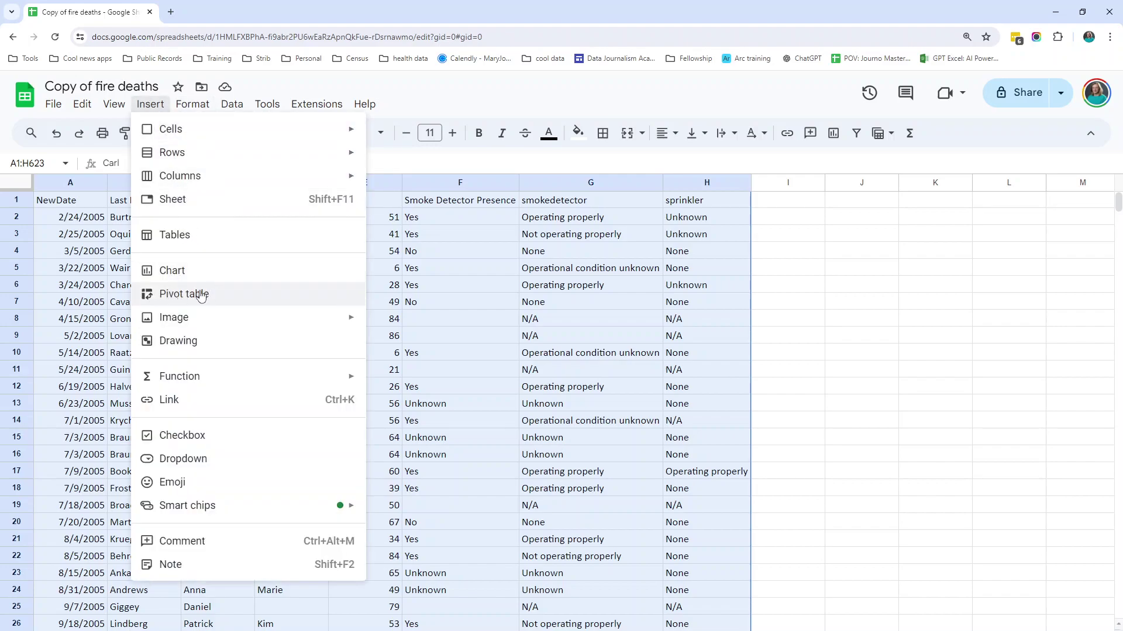
click(171, 295)
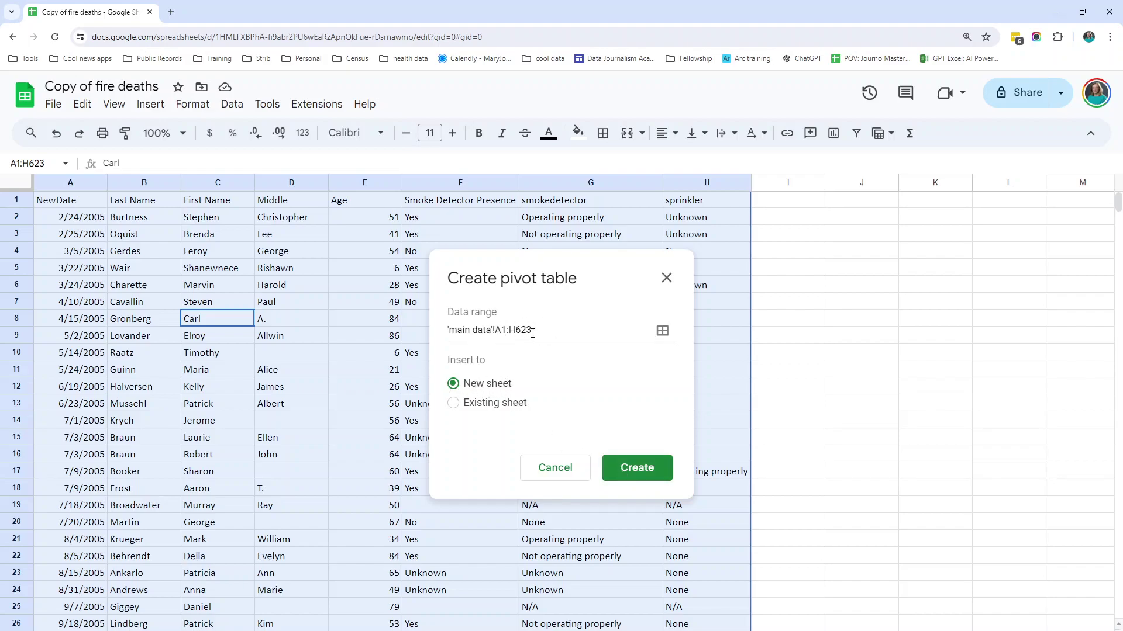
click(653, 481)
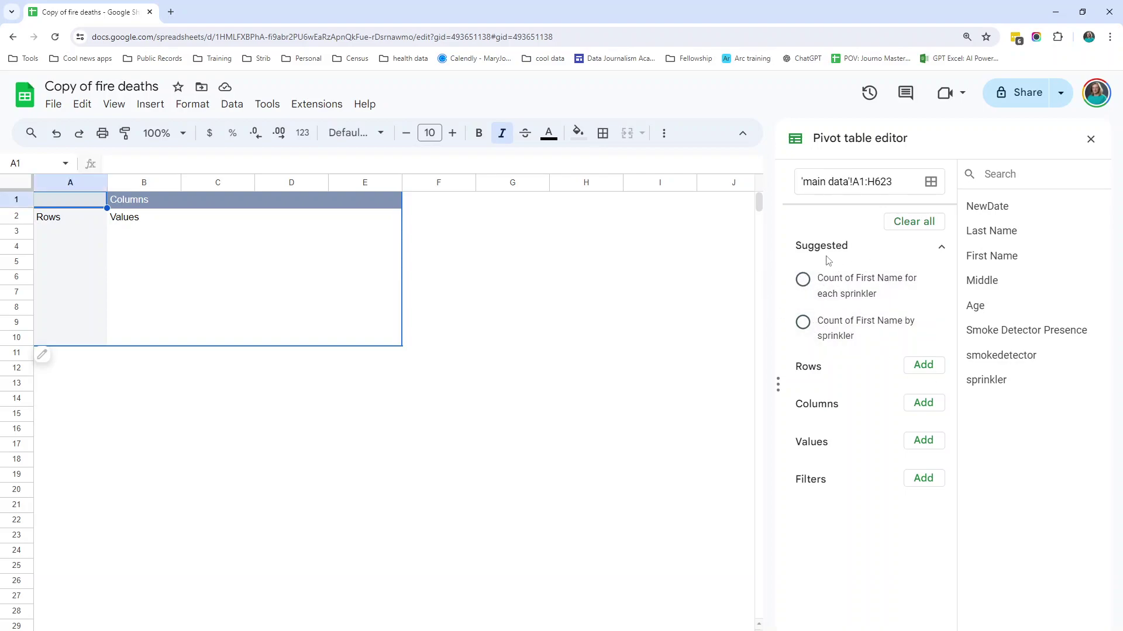
click(943, 251)
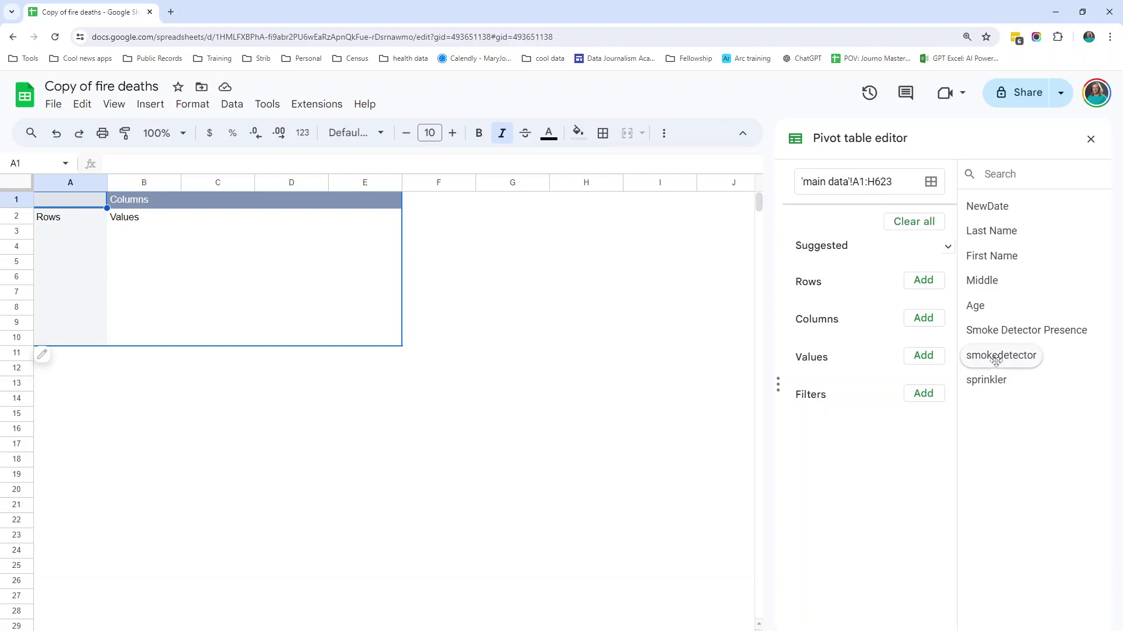
Try placing the smokedetector field in the pivot table rows twice, removing it each time
drag(1000, 356, 822, 300)
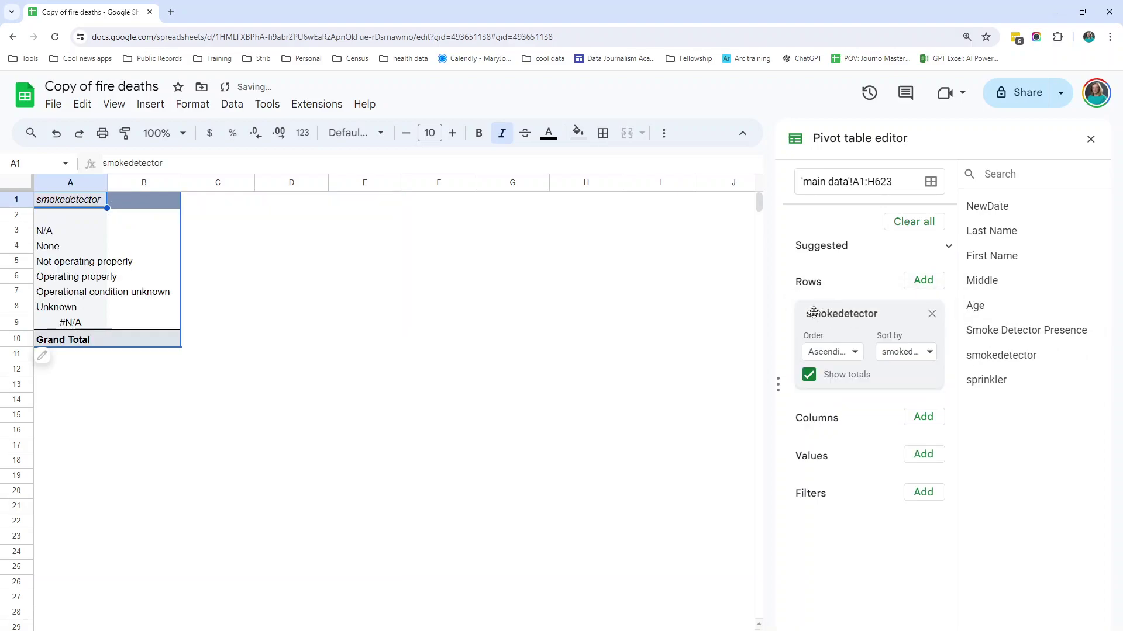
click(932, 315)
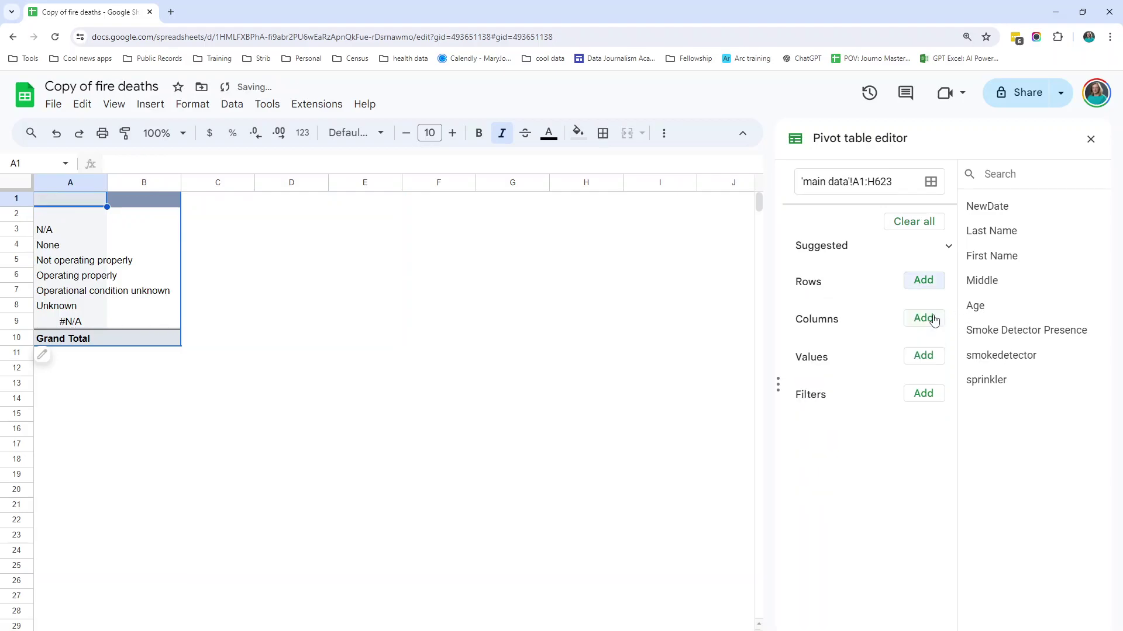
click(915, 285)
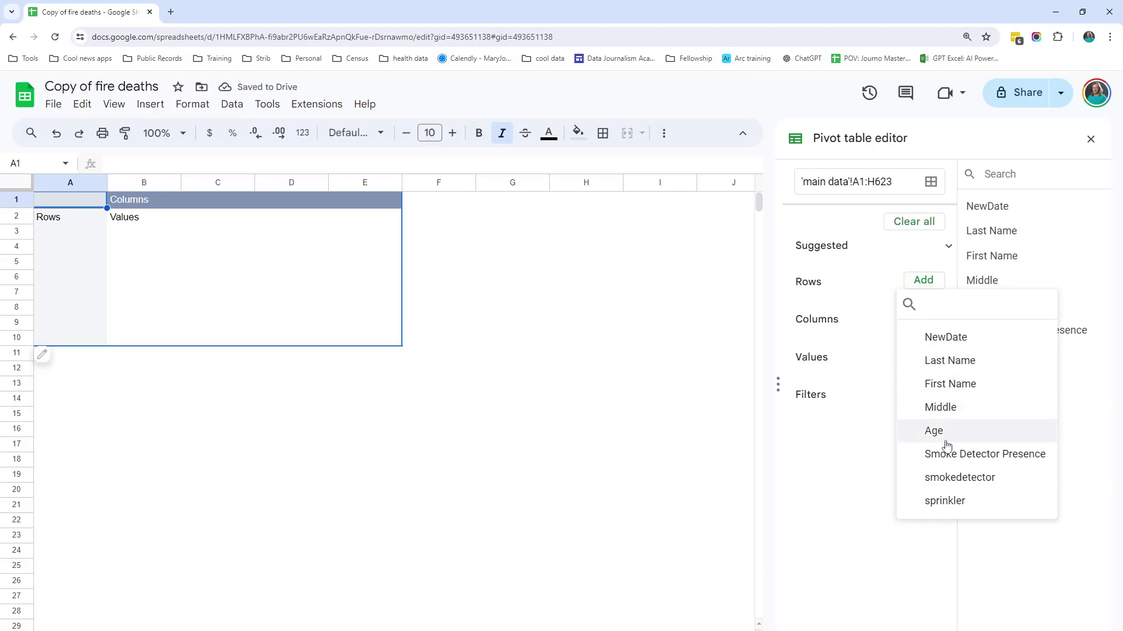
click(941, 479)
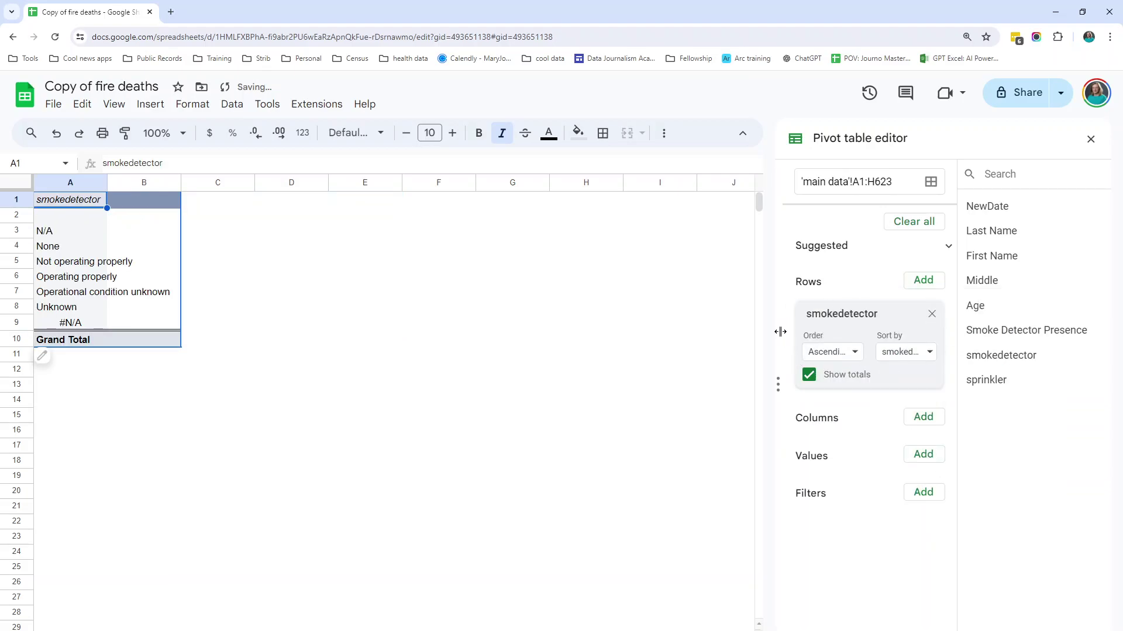
mouse_move(855, 310)
mouse_down()
mouse_move(854, 503)
mouse_move(874, 315)
mouse_move(872, 429)
mouse_move(871, 296)
mouse_move(863, 306)
mouse_move(883, 305)
mouse_move(871, 315)
mouse_up()
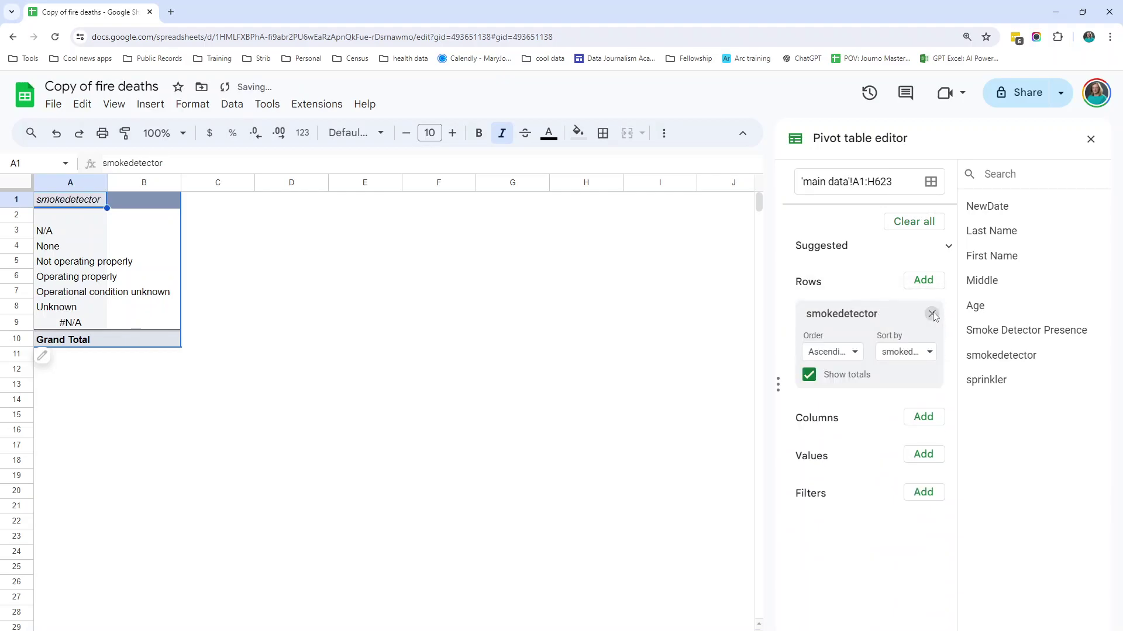
click(932, 314)
Add the smokedetector field to both the rows and the values of the pivot table, leaving its sort settings as they are
click(926, 283)
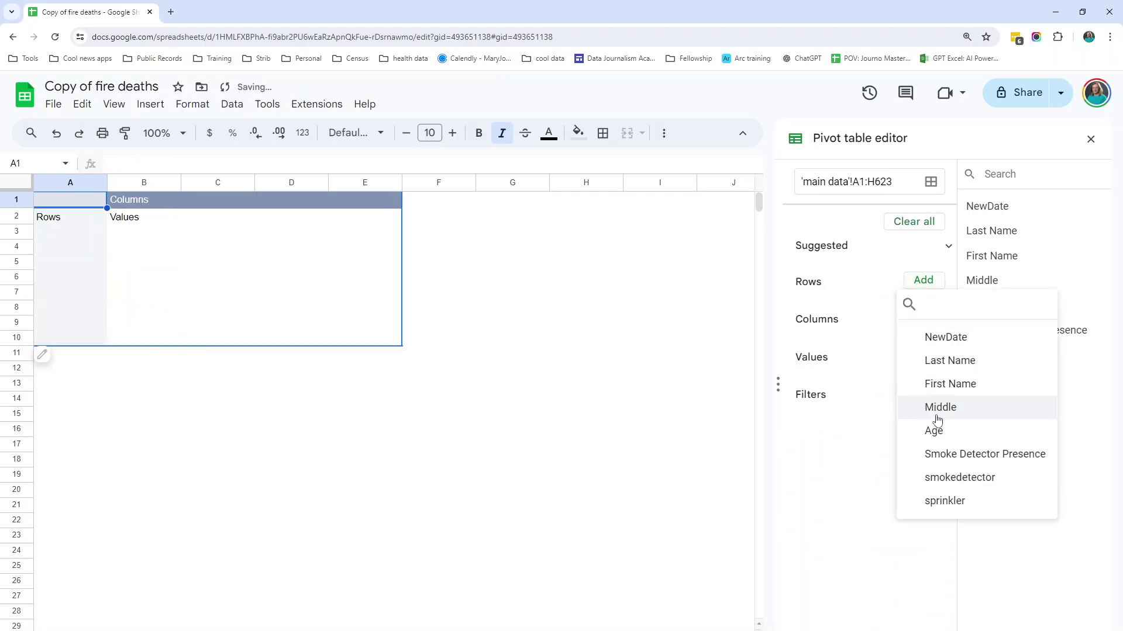
click(936, 477)
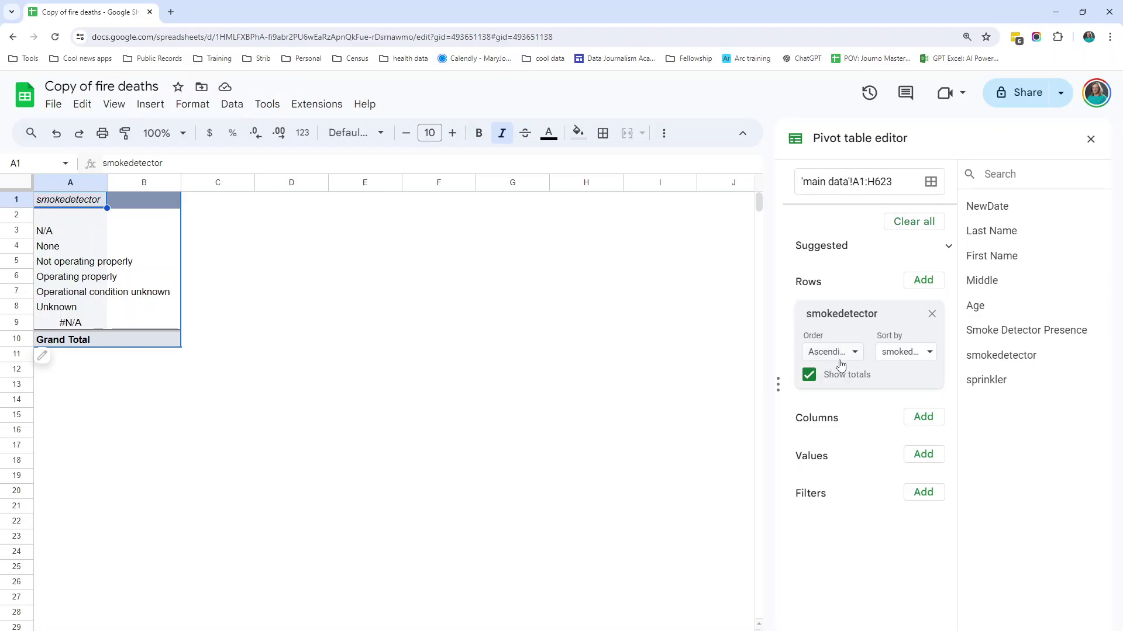
click(930, 353)
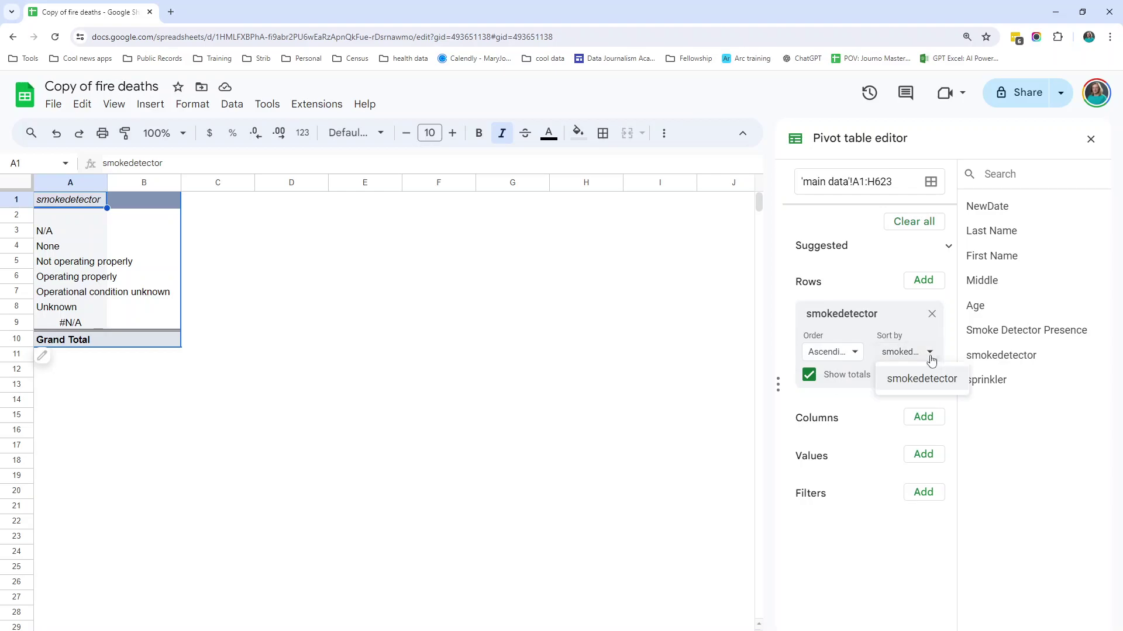
click(931, 354)
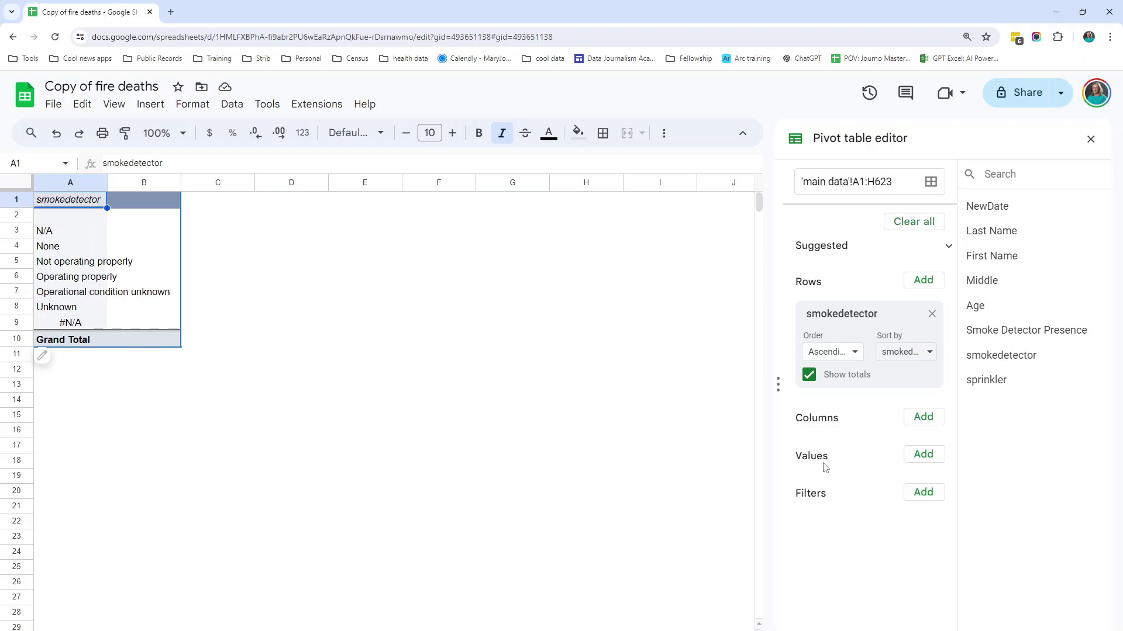
drag(1008, 355, 847, 485)
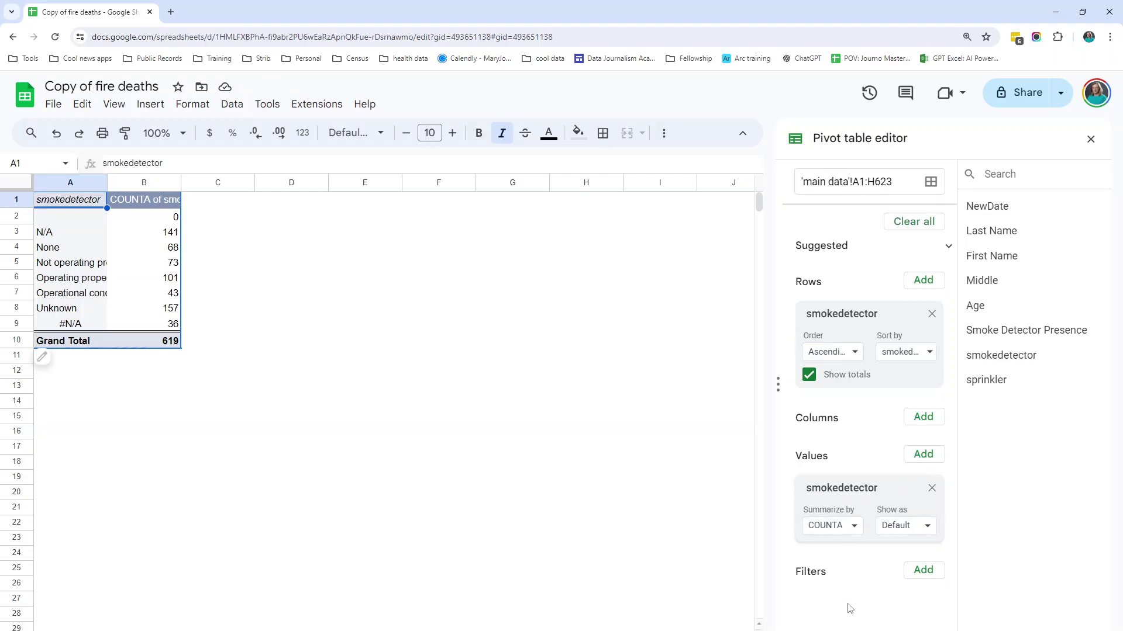
Try summarizing the smokedetector values by COUNT, and set the summary back to COUNTA
click(855, 529)
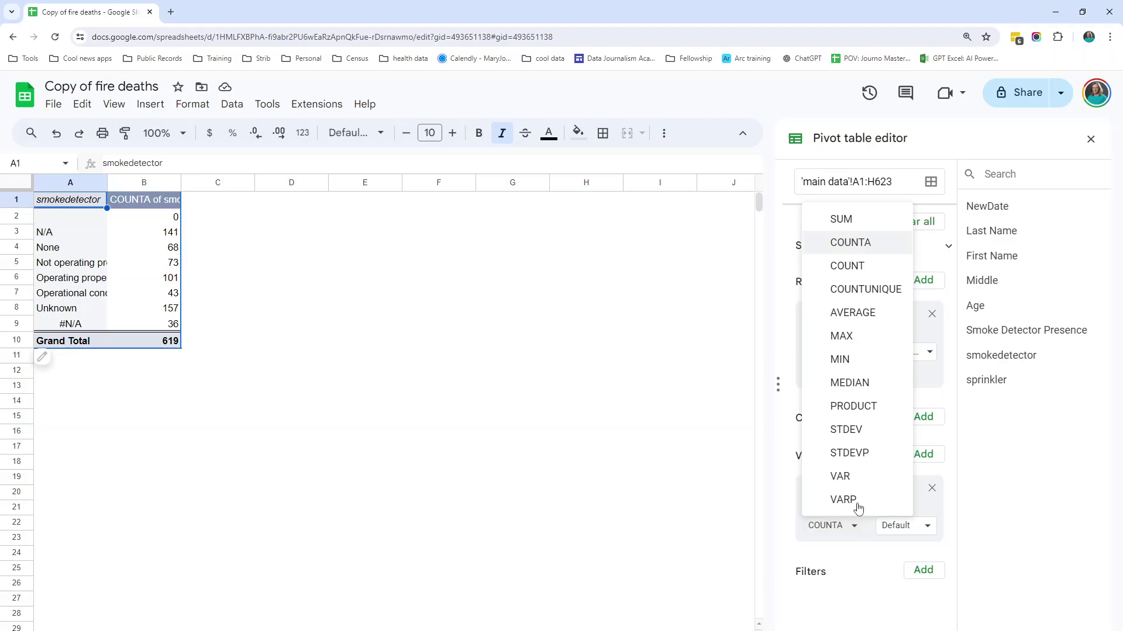
click(848, 266)
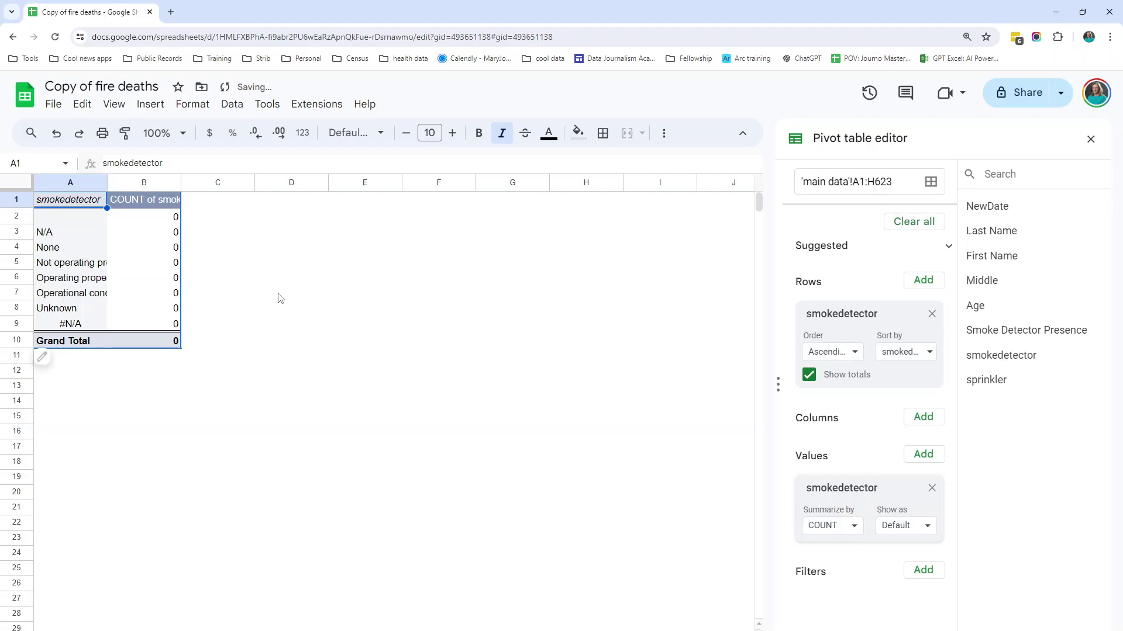
click(855, 526)
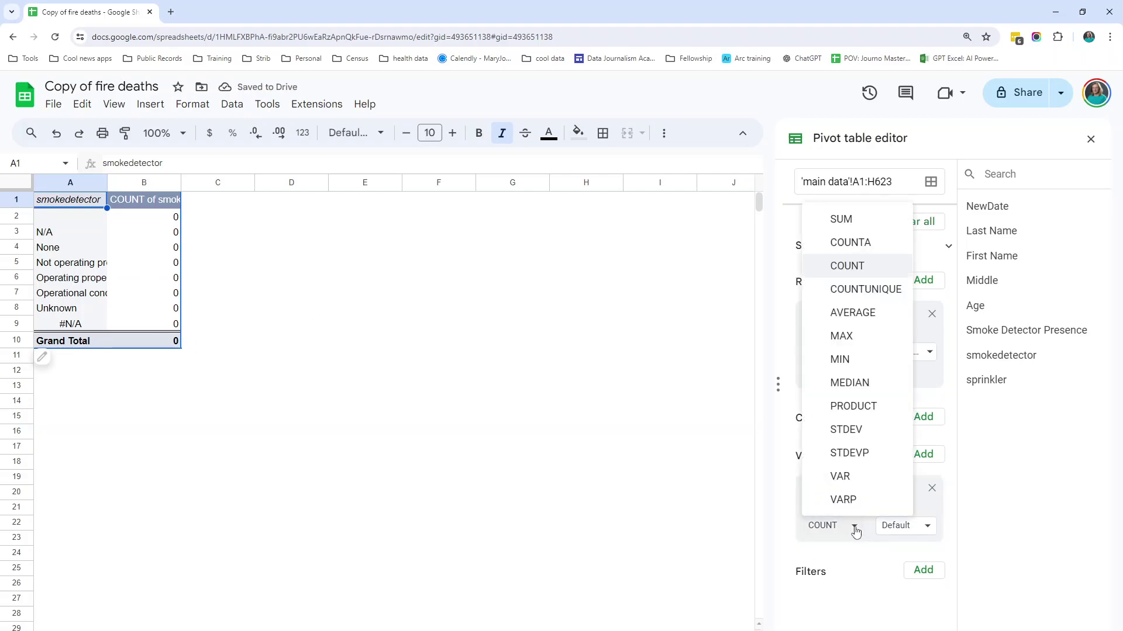
click(866, 242)
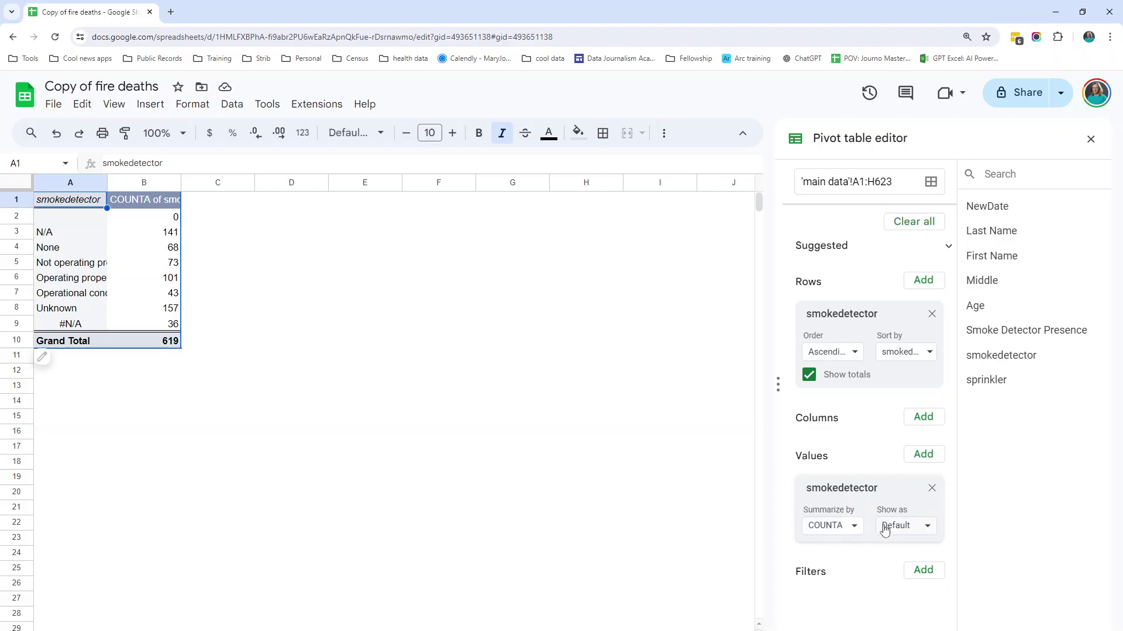
Widen column A of the pivot table and examine the #N/A, N/A, None, Unknown and Operational condition unknown categories
drag(110, 182, 165, 182)
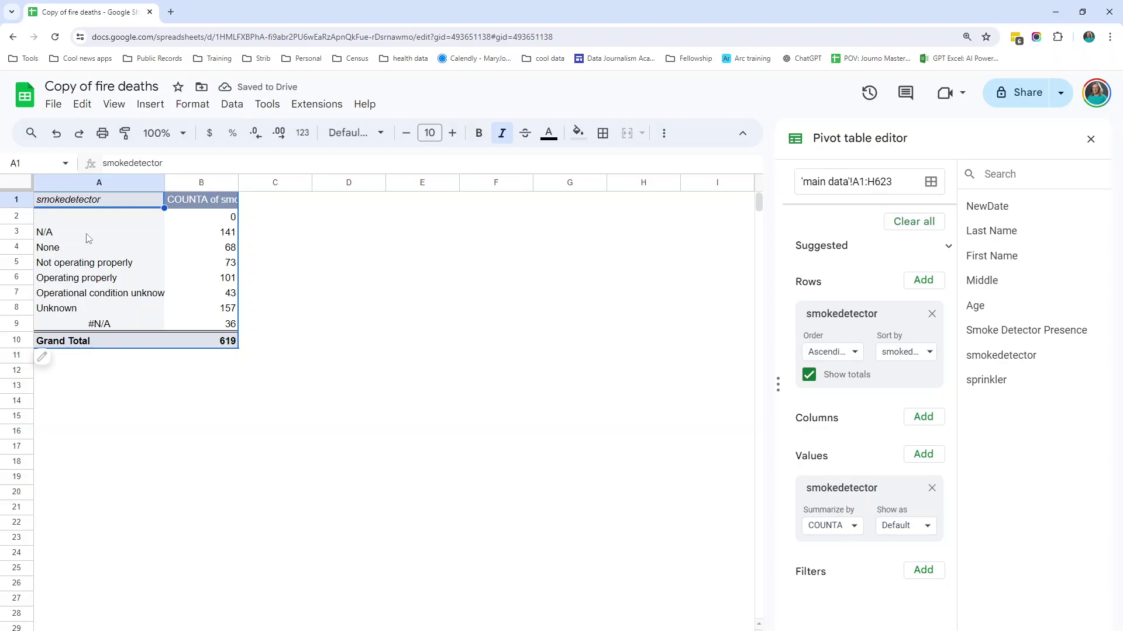
click(87, 324)
click(80, 233)
click(80, 251)
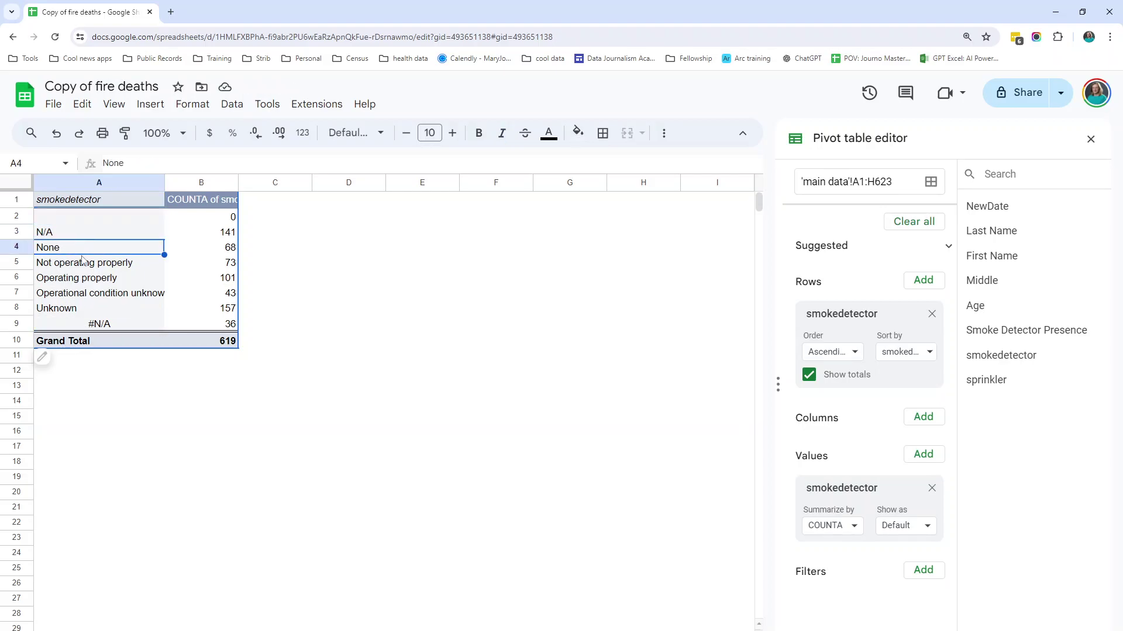
click(62, 311)
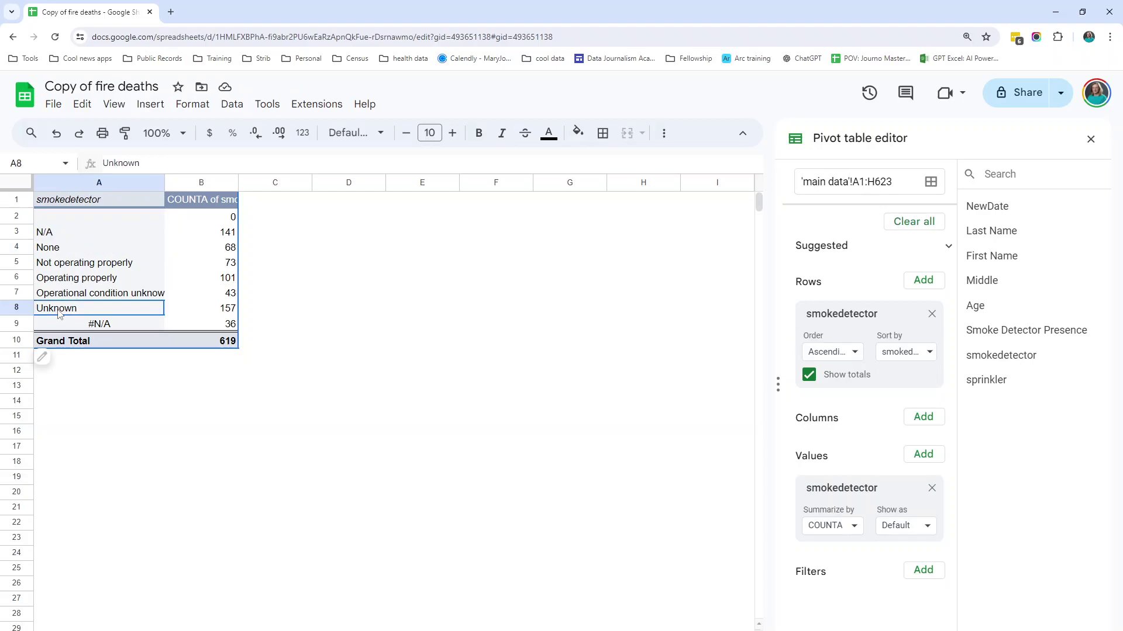
click(69, 296)
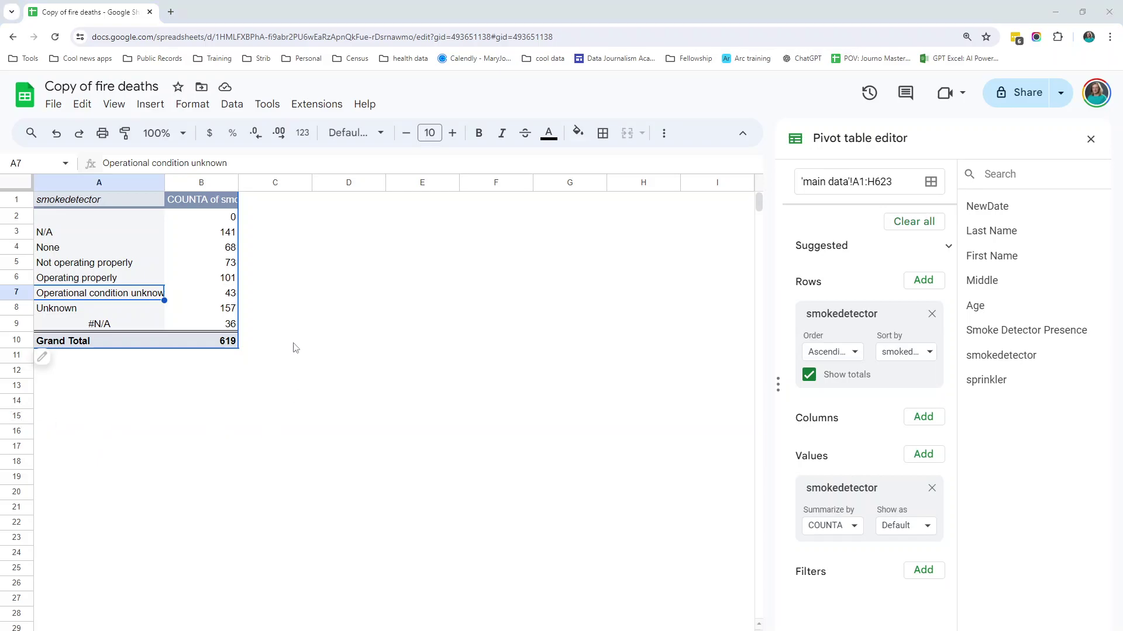
Examine the counts for the smoke detector categories from None through Unknown in the pivot table
click(225, 249)
click(227, 269)
click(225, 283)
click(222, 296)
click(217, 312)
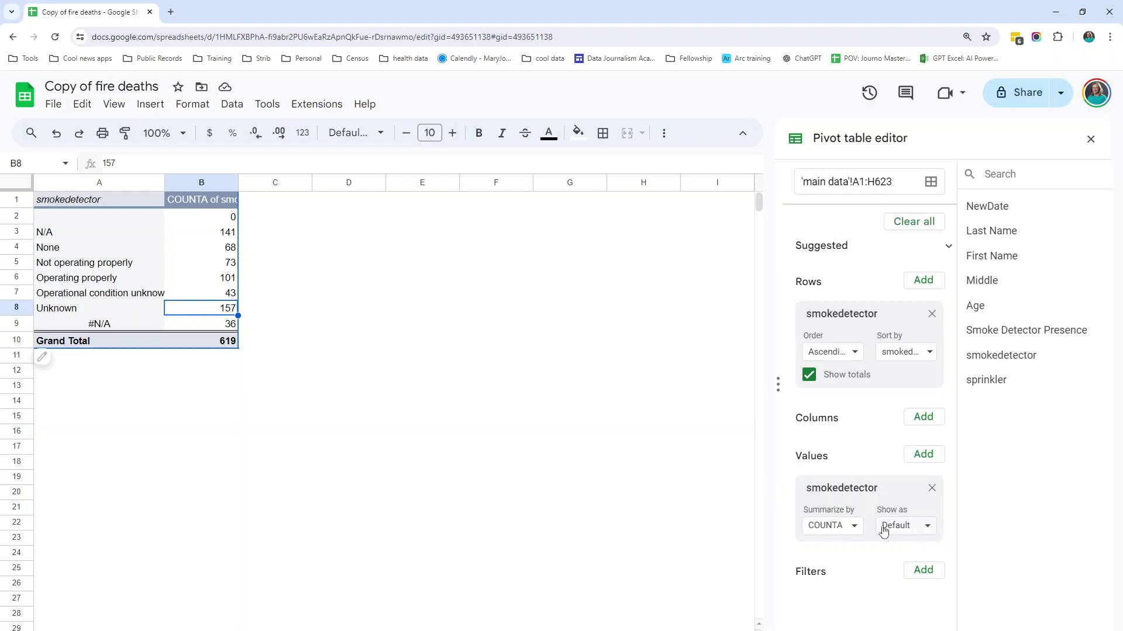
Try showing the smokedetector values as % of grand total, examine the Not operating properly share, and set the display back to Default
click(930, 529)
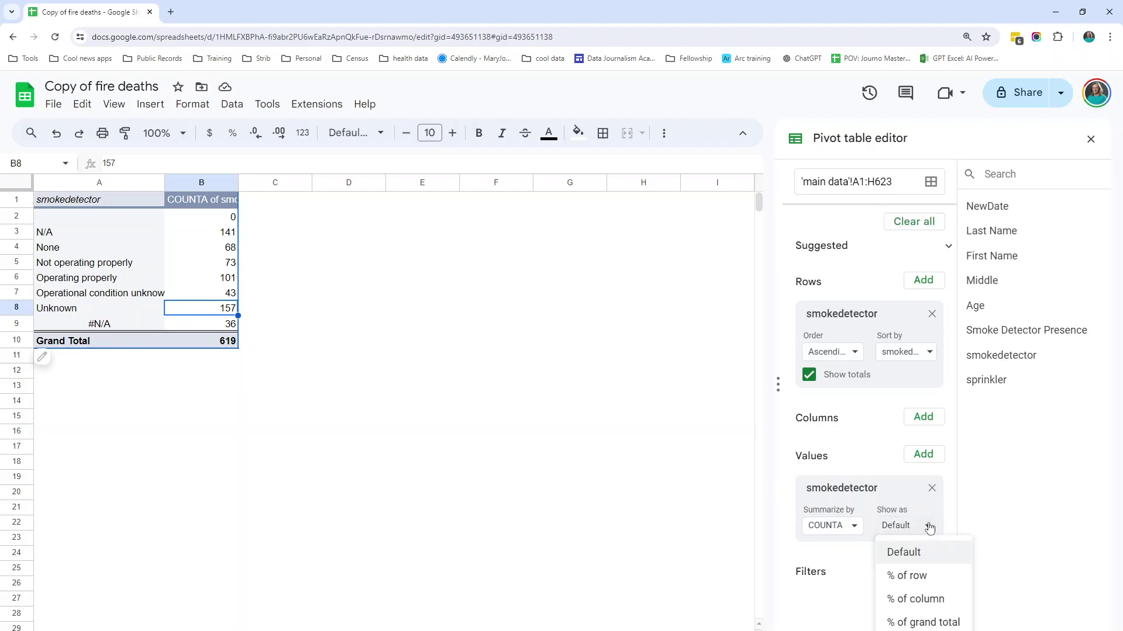
click(928, 529)
click(930, 529)
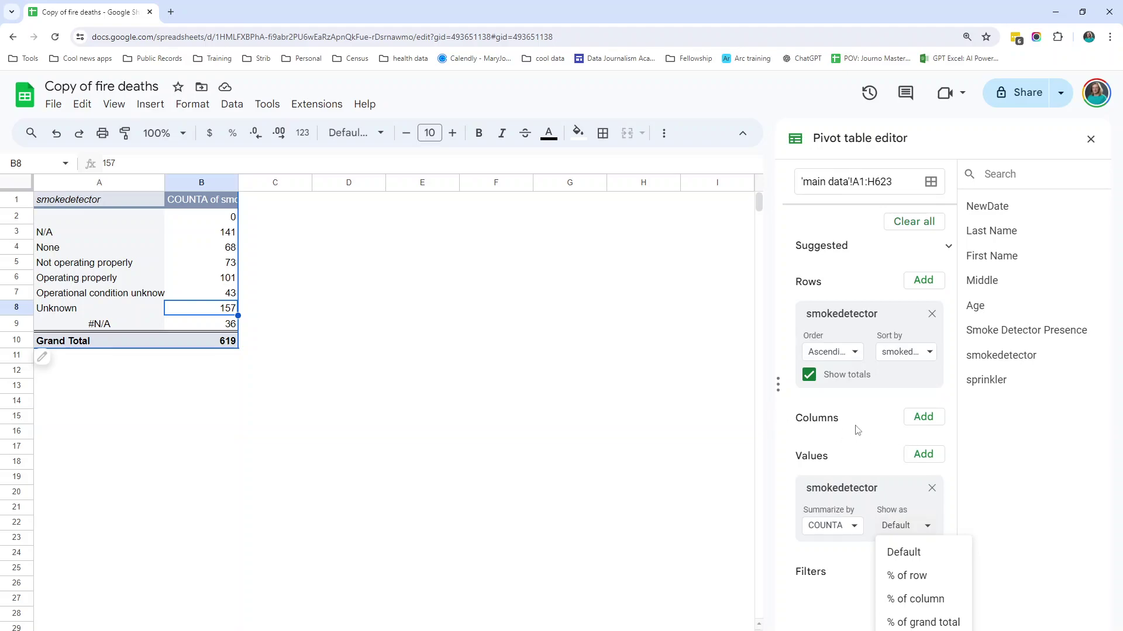
click(913, 623)
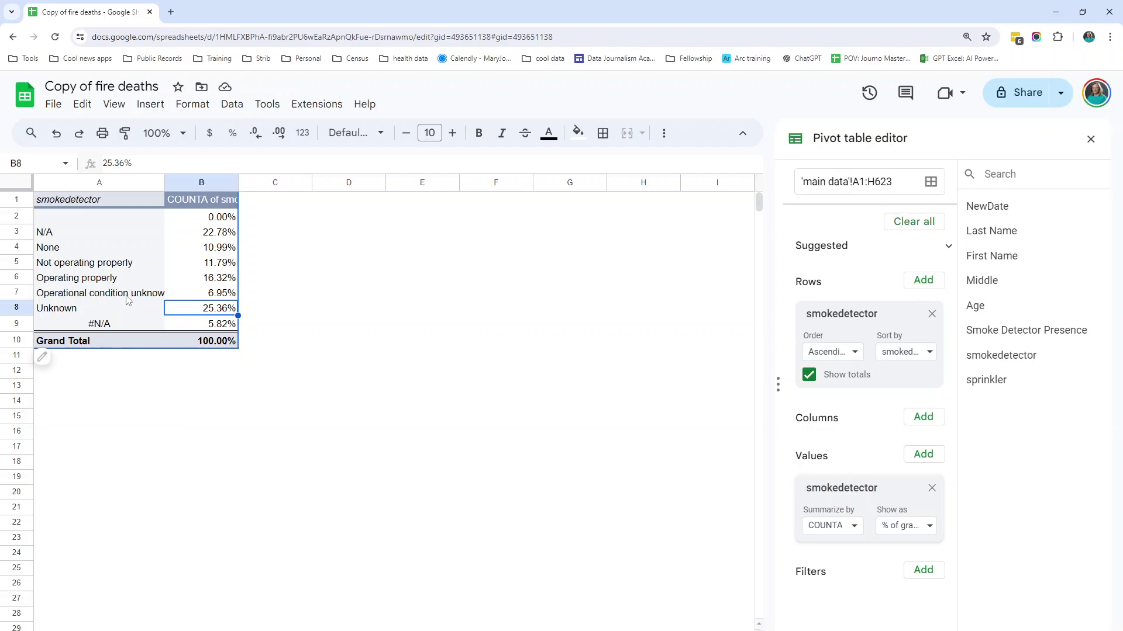
click(111, 264)
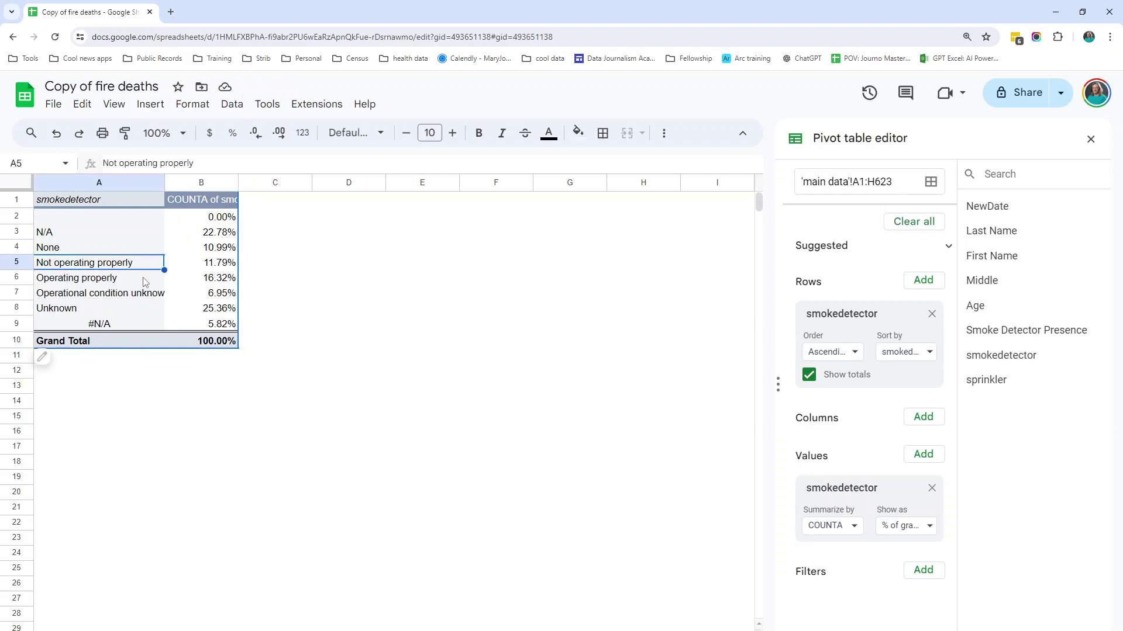
click(197, 264)
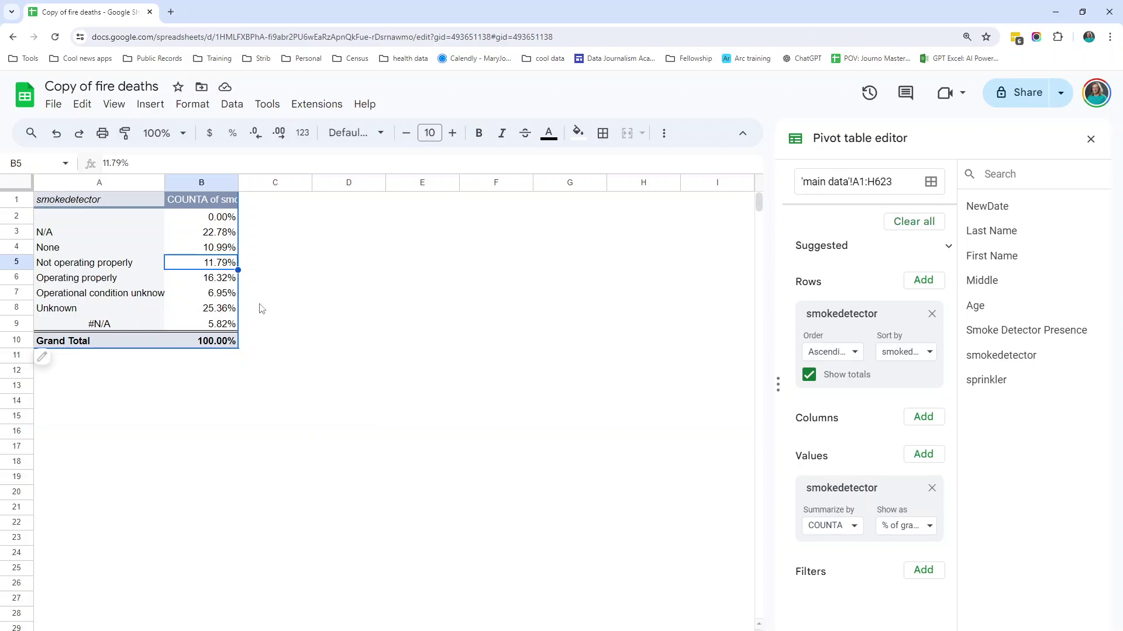
click(930, 528)
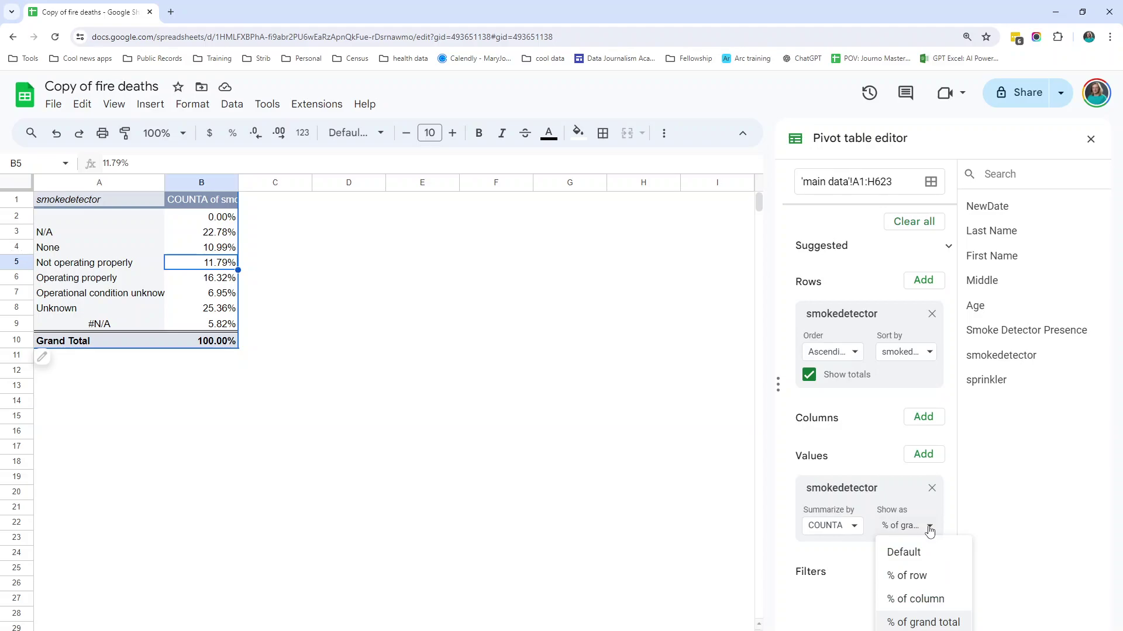
click(900, 553)
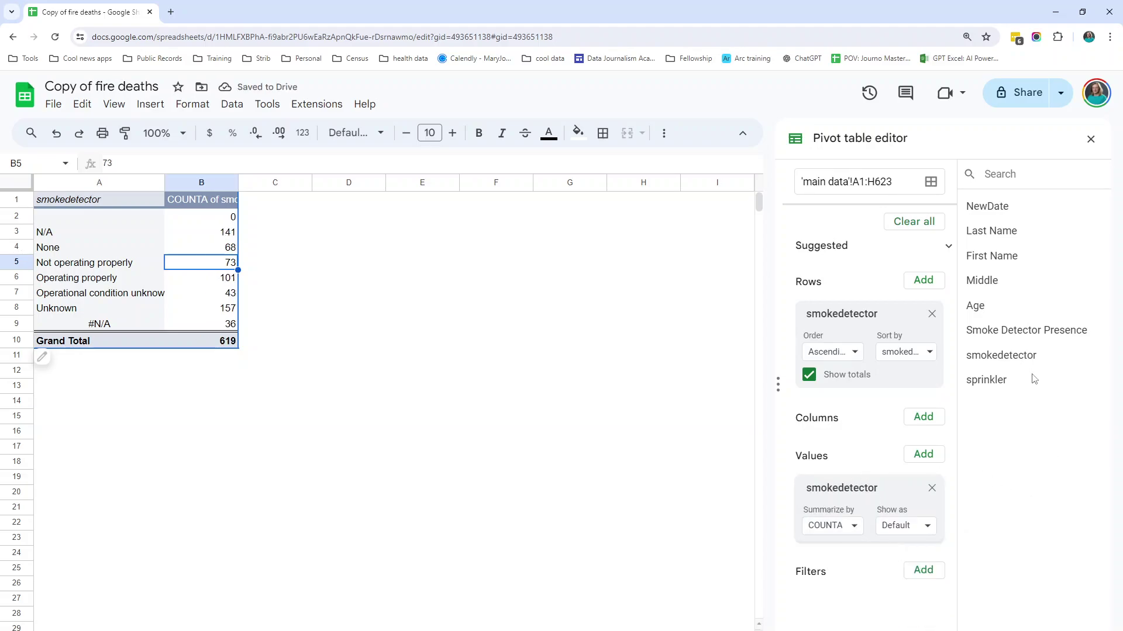
Add smokedetector to the pivot table values a second time and show the second column as % of grand total
drag(1002, 353, 858, 557)
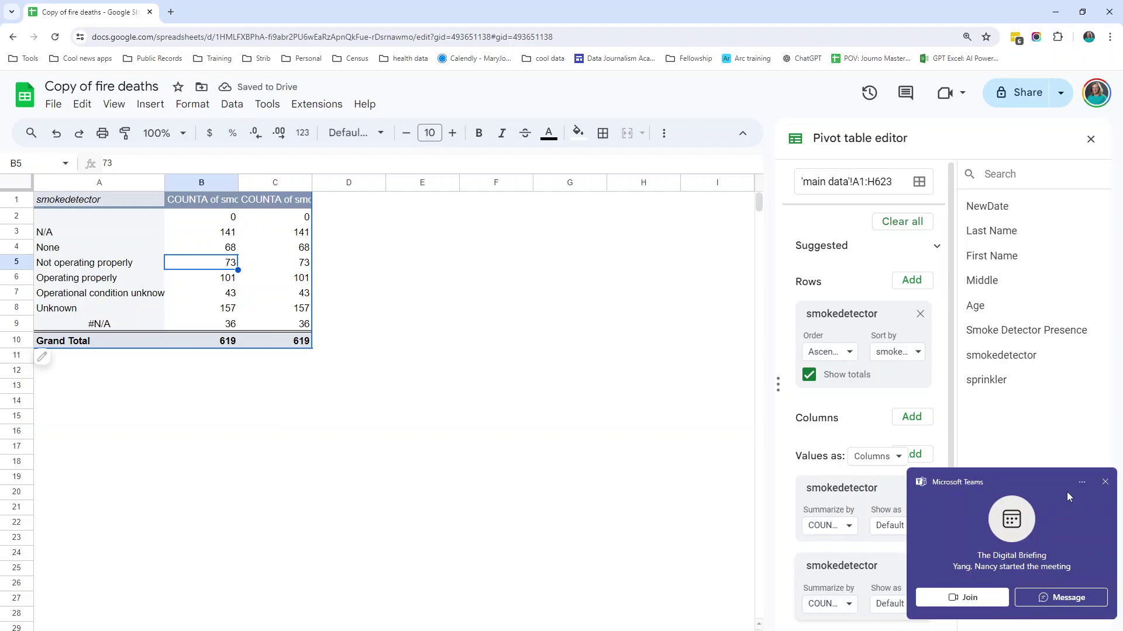
click(1110, 484)
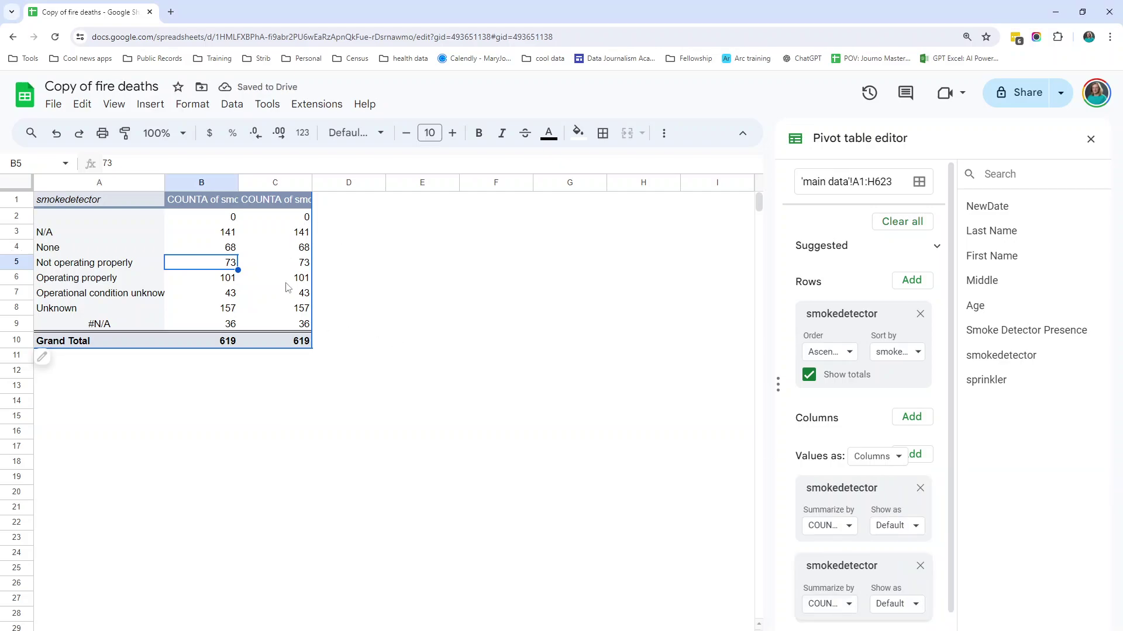
click(206, 184)
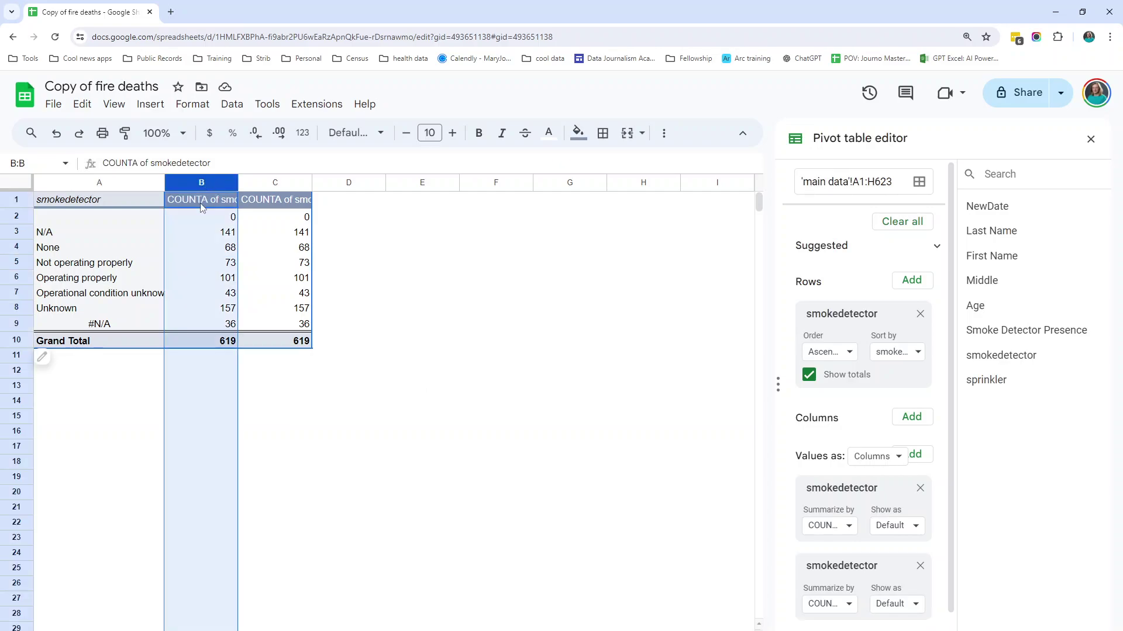
click(279, 184)
click(917, 613)
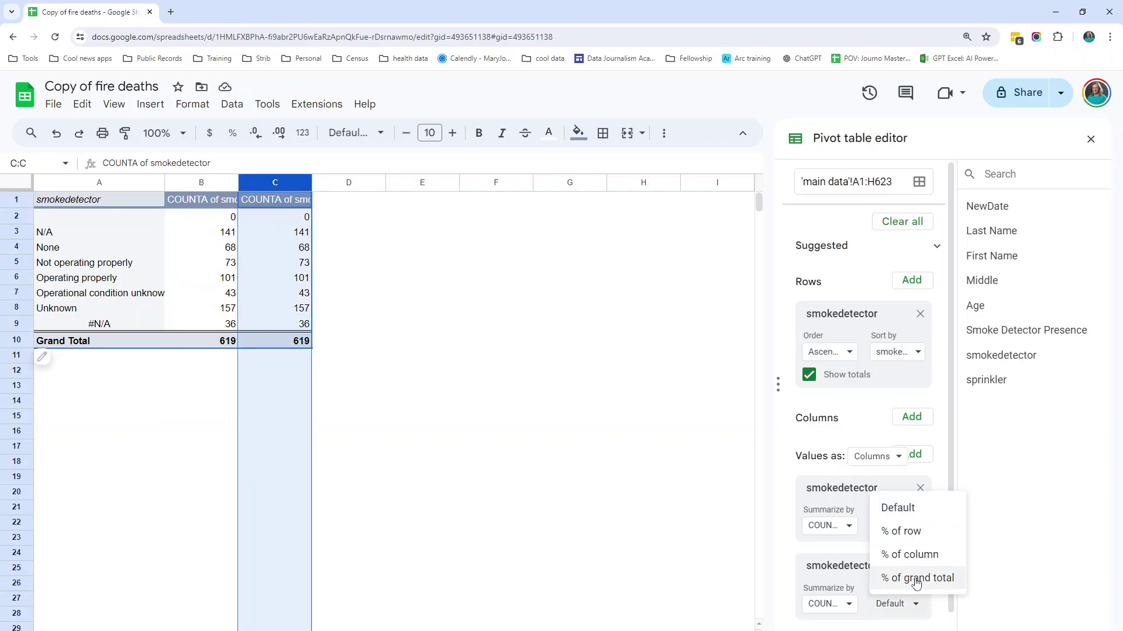
click(919, 578)
Compare the counts and percentages for the Operational condition unknown and Not operating properly categories
click(278, 304)
click(207, 293)
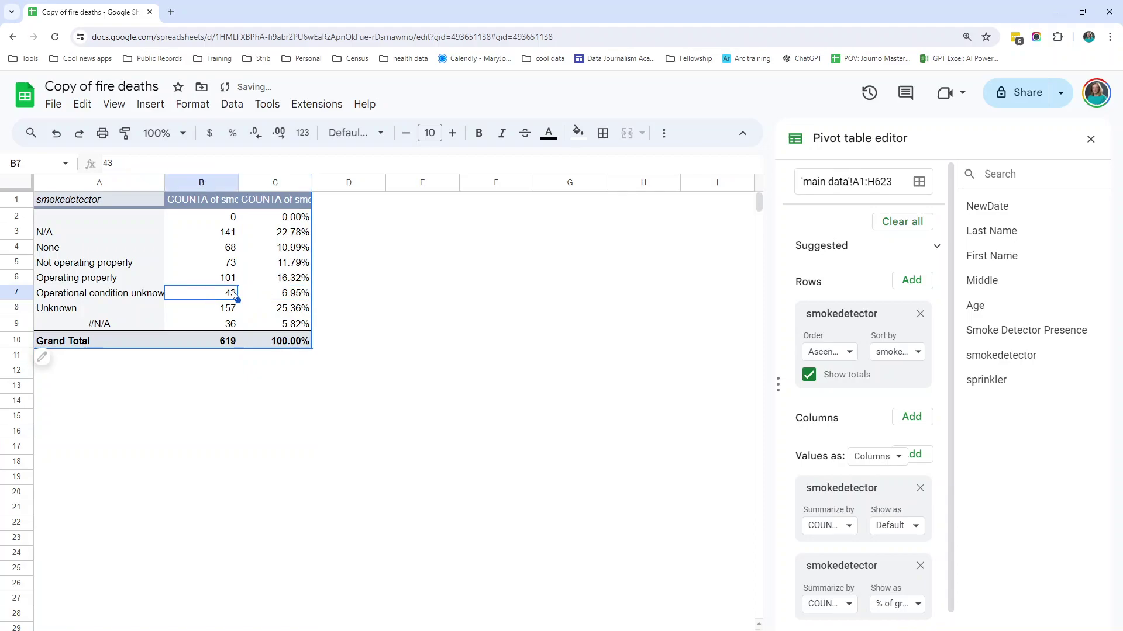
key(Right)
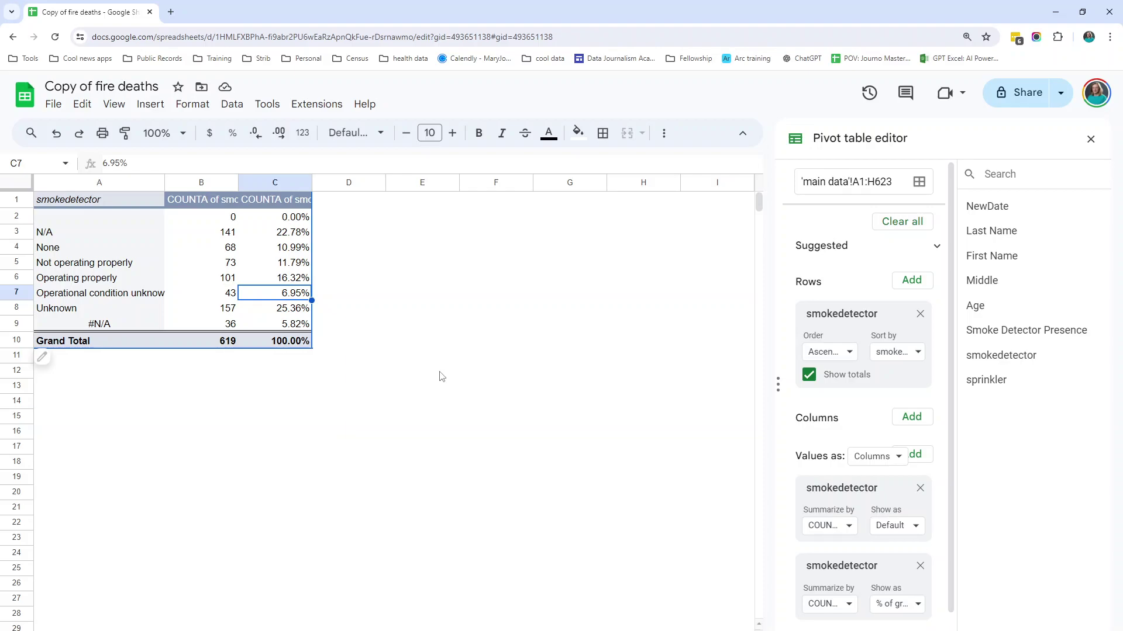
click(212, 265)
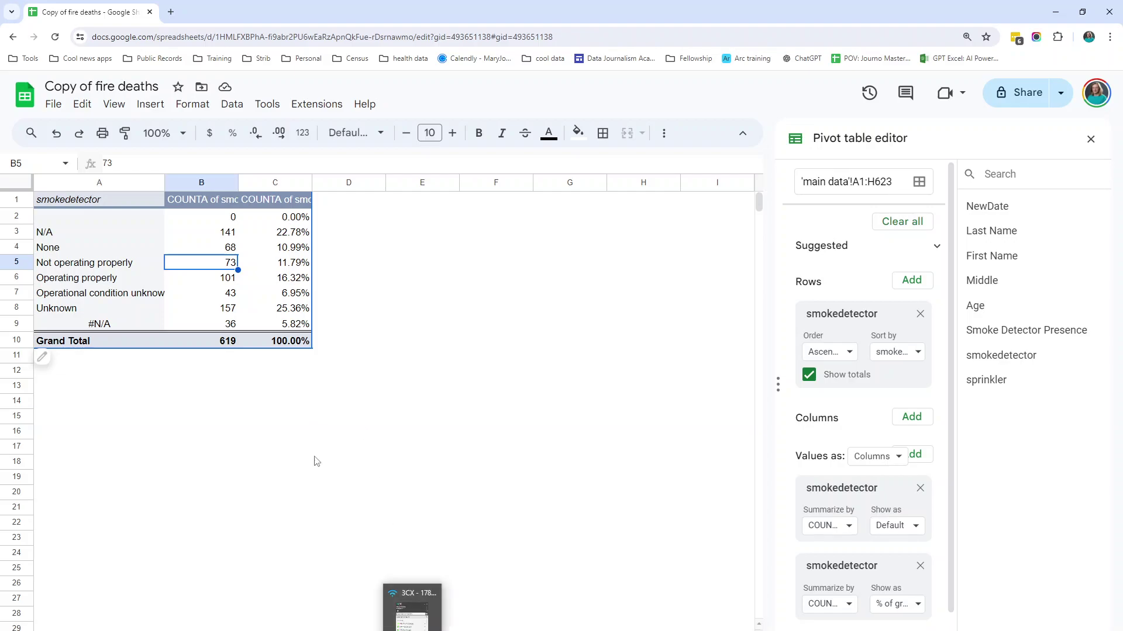
click(323, 586)
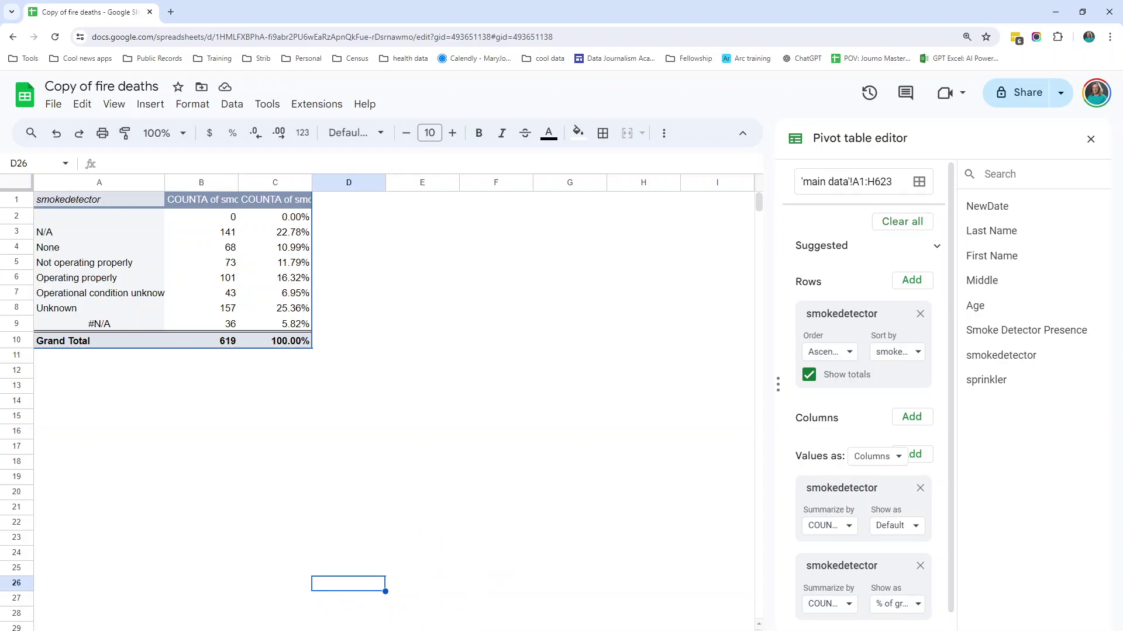
Create another pivot table on a new sheet from the full main data range A1:H623
key(ctrl+shift+Page_Up)
click(287, 422)
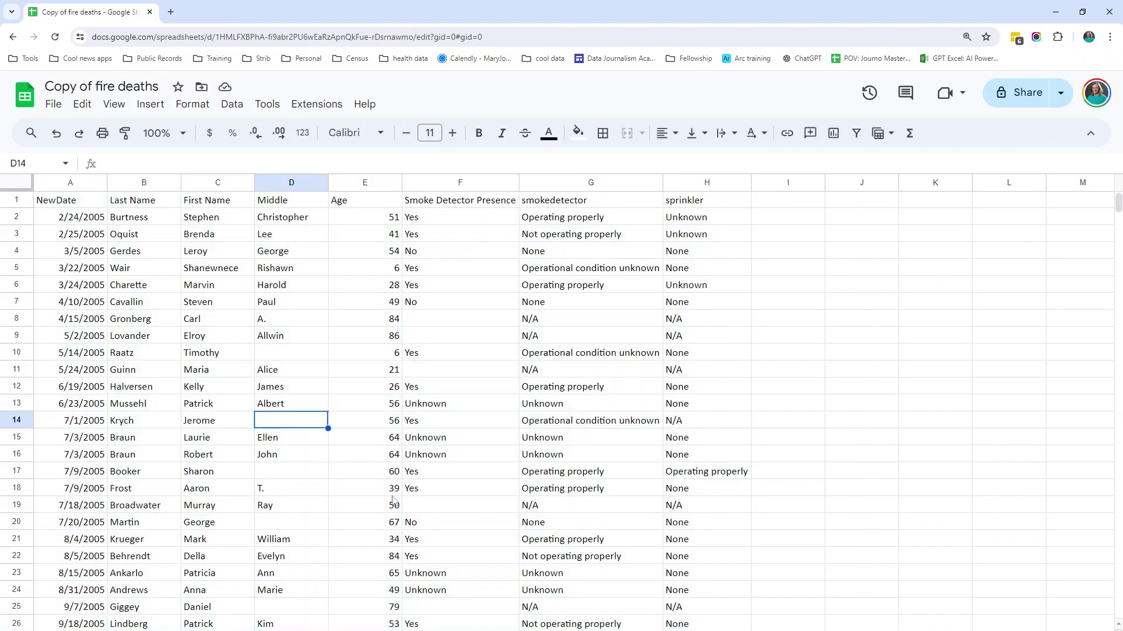
key(ctrl+a)
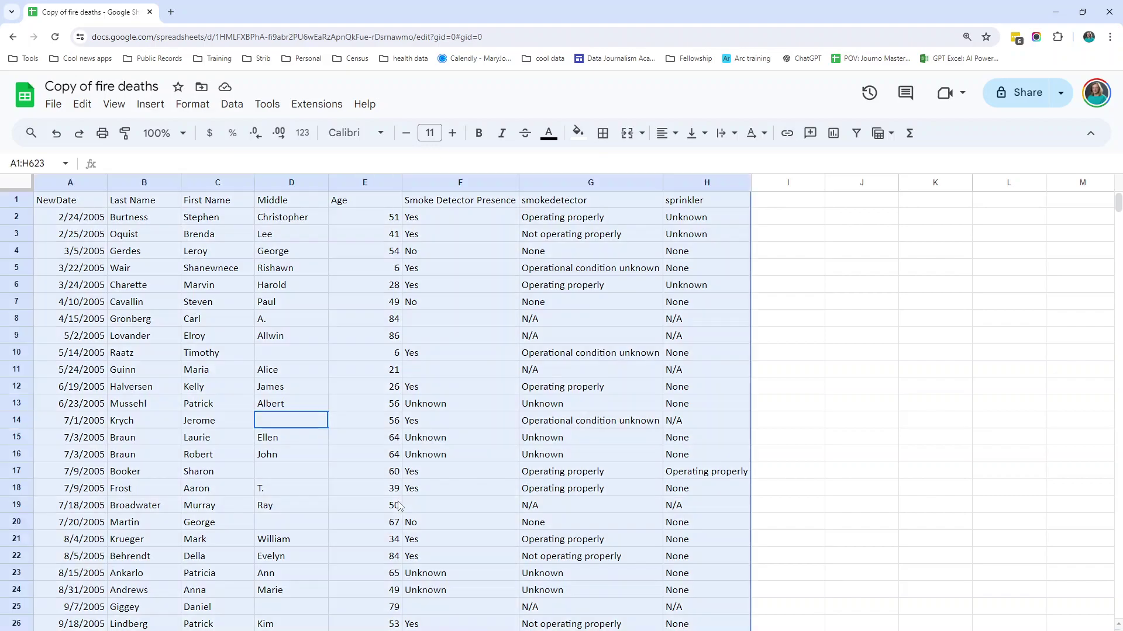
click(151, 105)
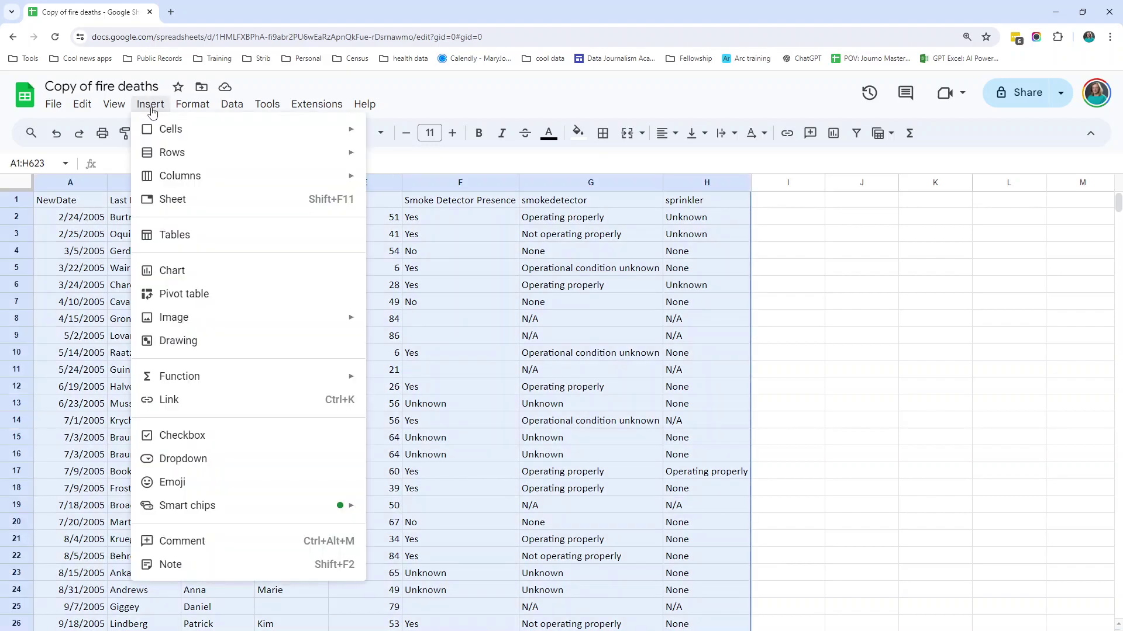
click(181, 294)
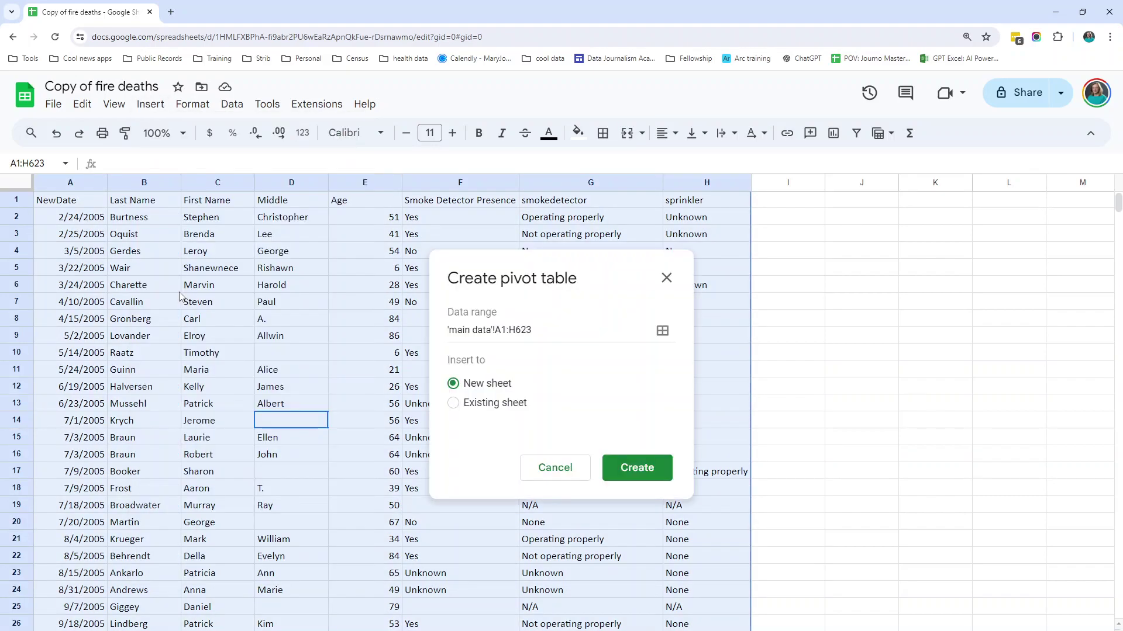
click(628, 475)
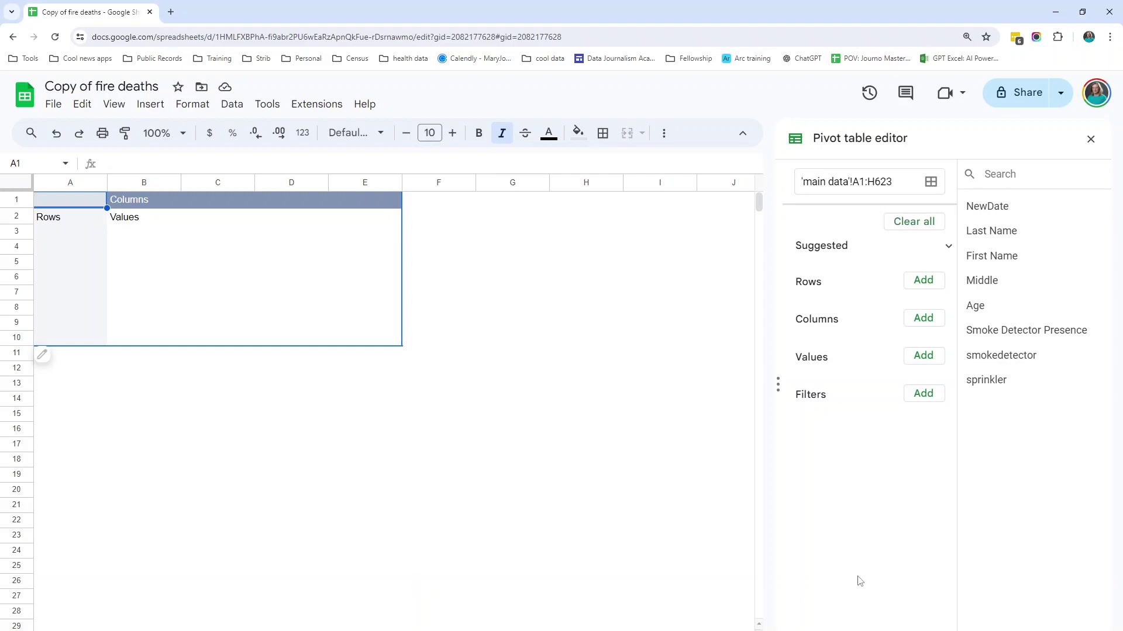
Add the NewDate field to the new pivot table's rows and look through the listed dates
drag(987, 216, 831, 308)
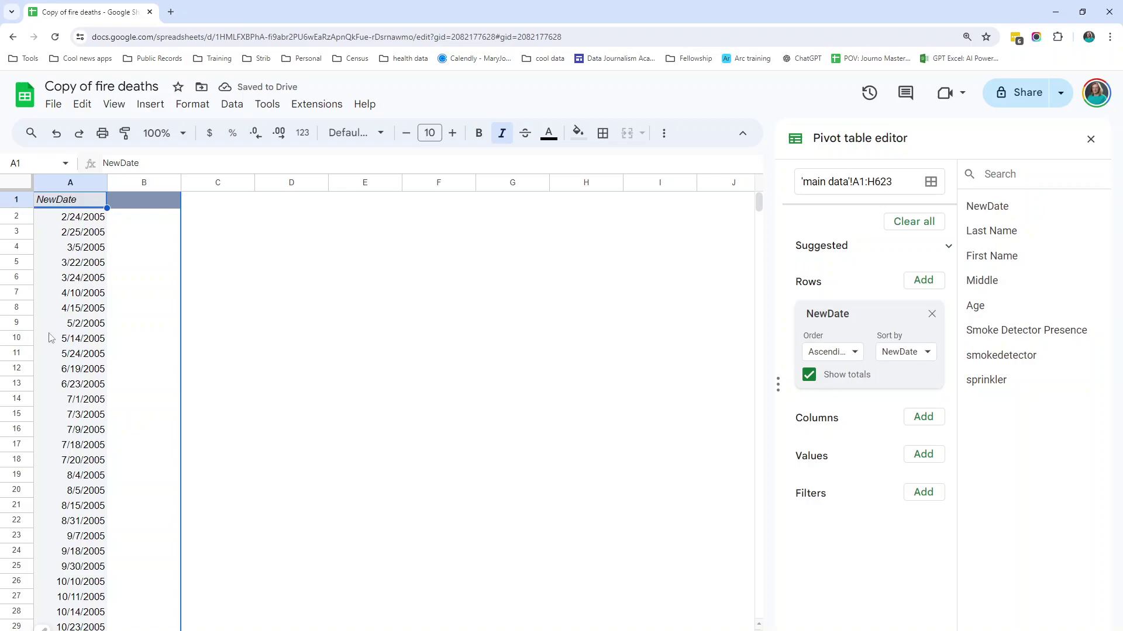
scroll(77, 415, down, 3)
scroll(77, 415, up, 3)
Delete the sheet holding the NewDate pivot table and confirm the deletion
right_click(257, 630)
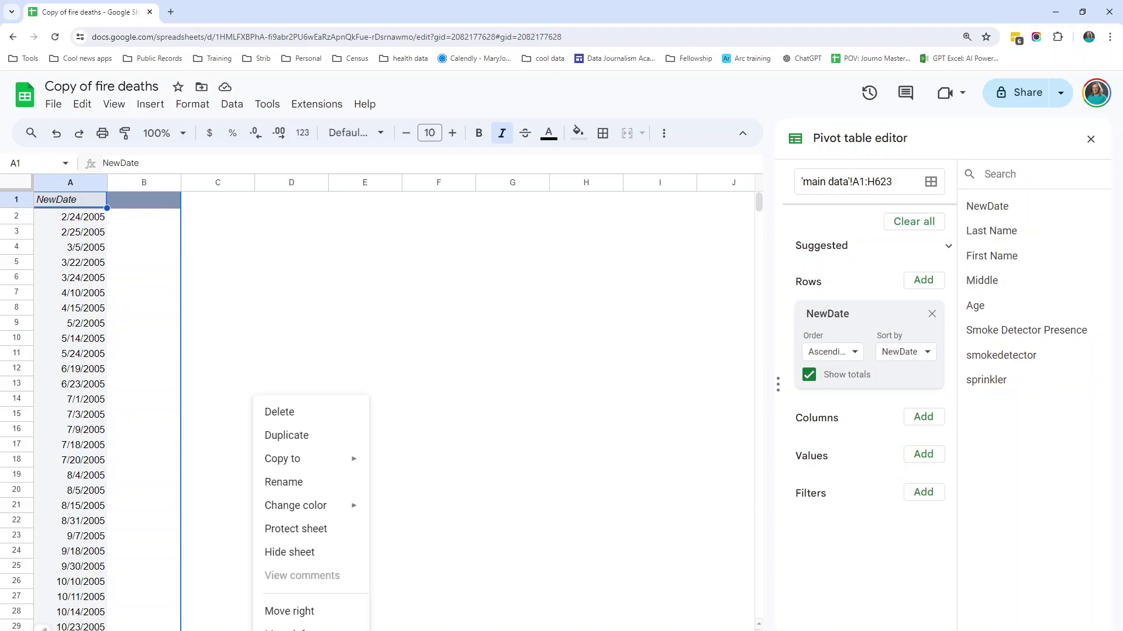
key(Escape)
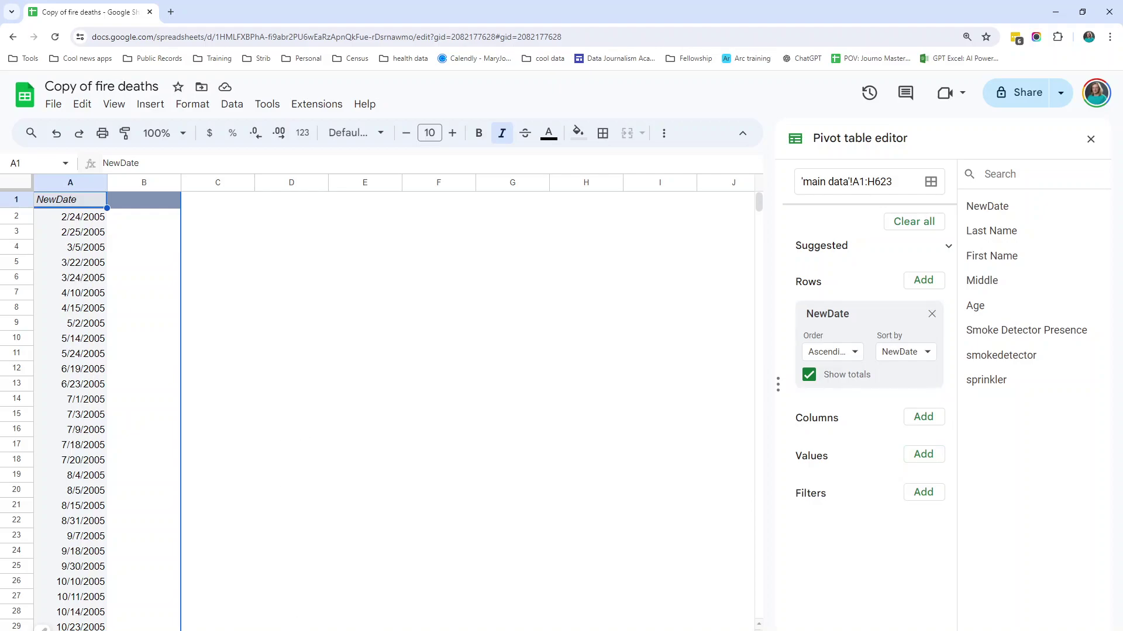
right_click(257, 630)
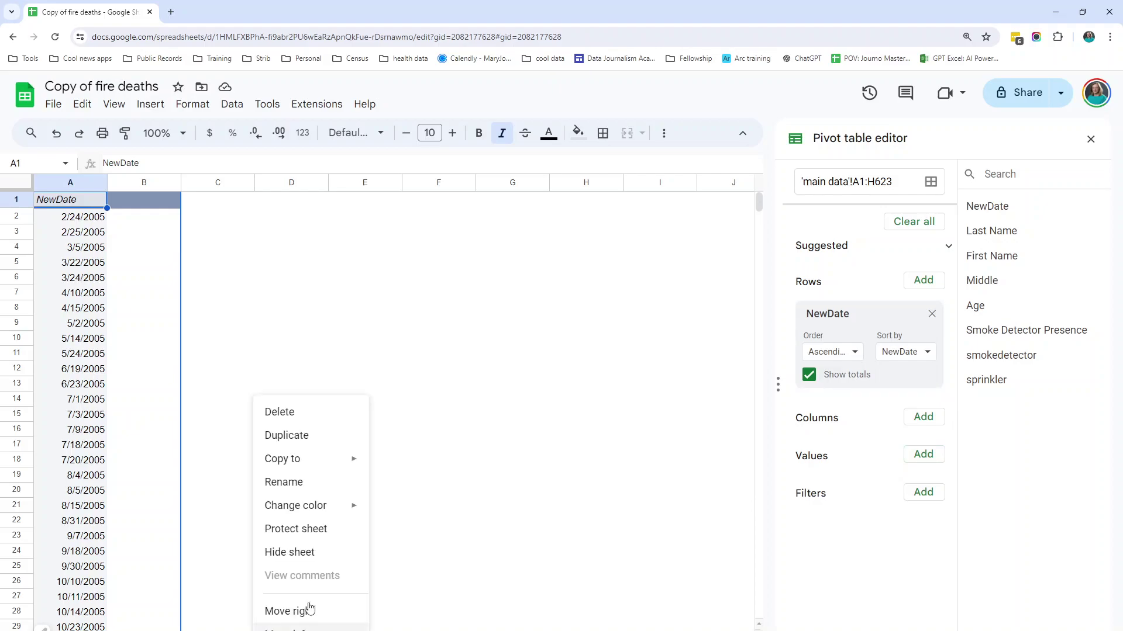
click(296, 414)
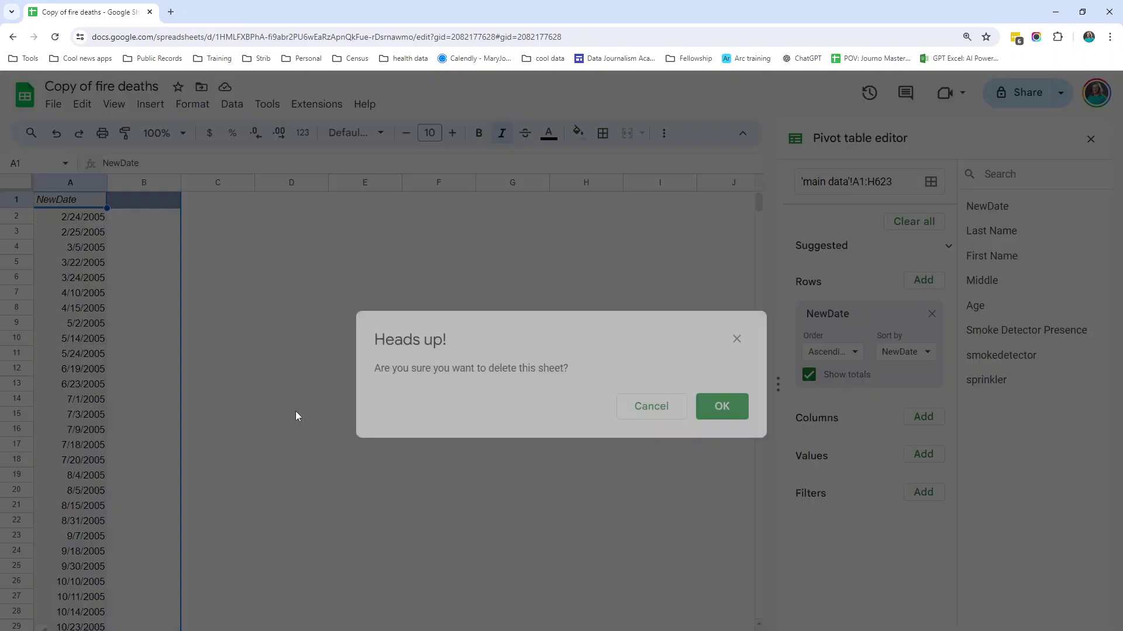
click(723, 410)
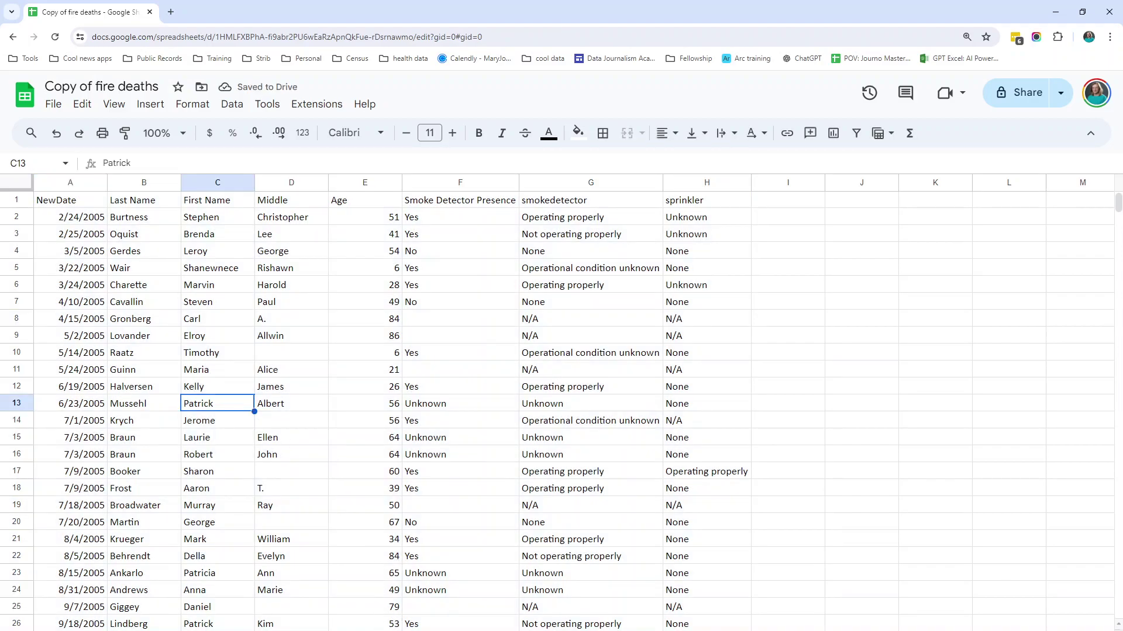
Return to the smokedetector pivot table, close its pivot table editor and reopen it
key(ctrl+shift+Page_Down)
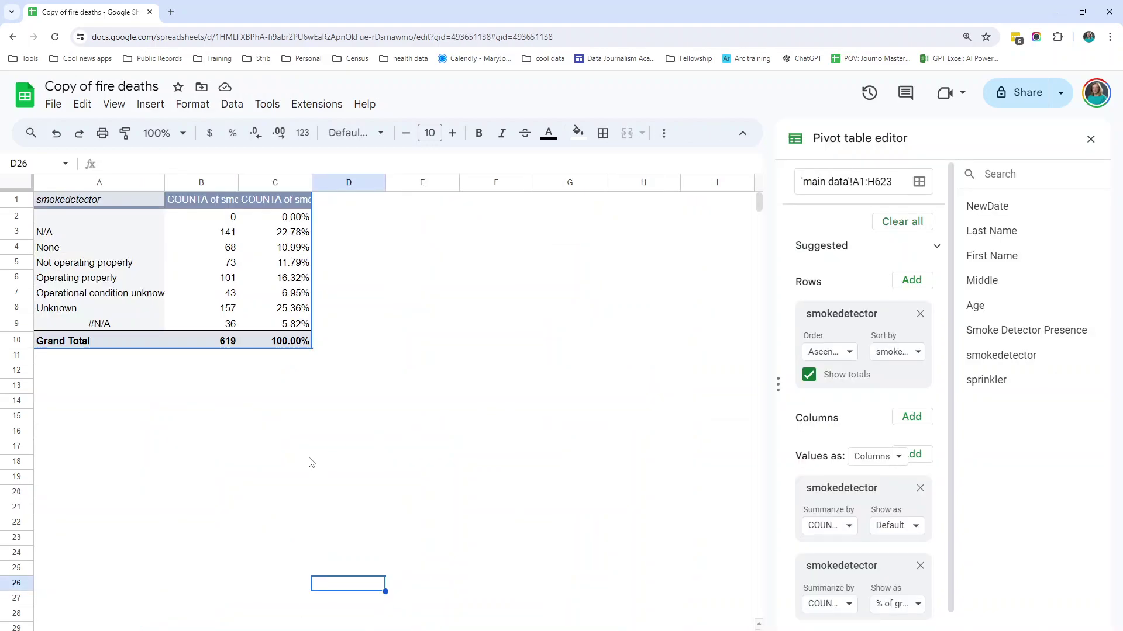
click(451, 390)
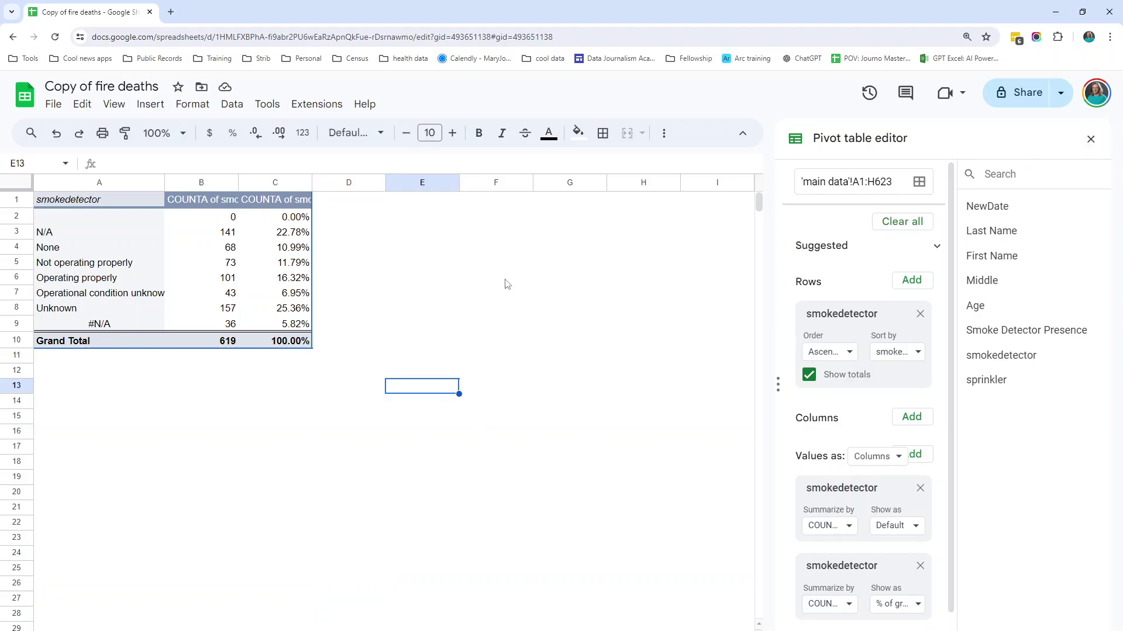
click(1090, 139)
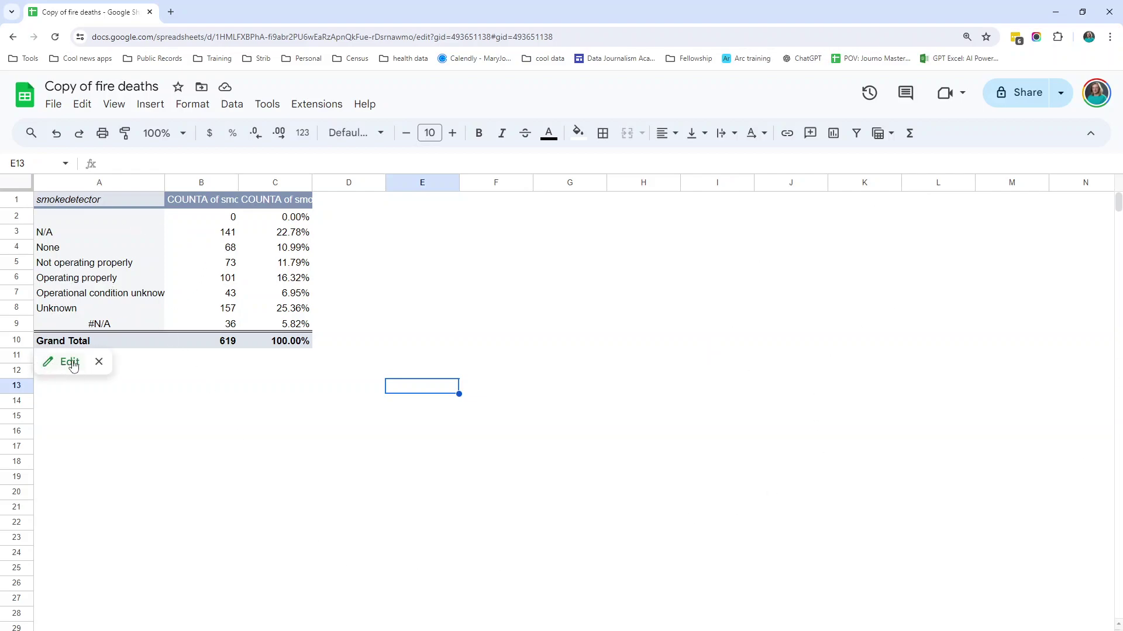
click(71, 362)
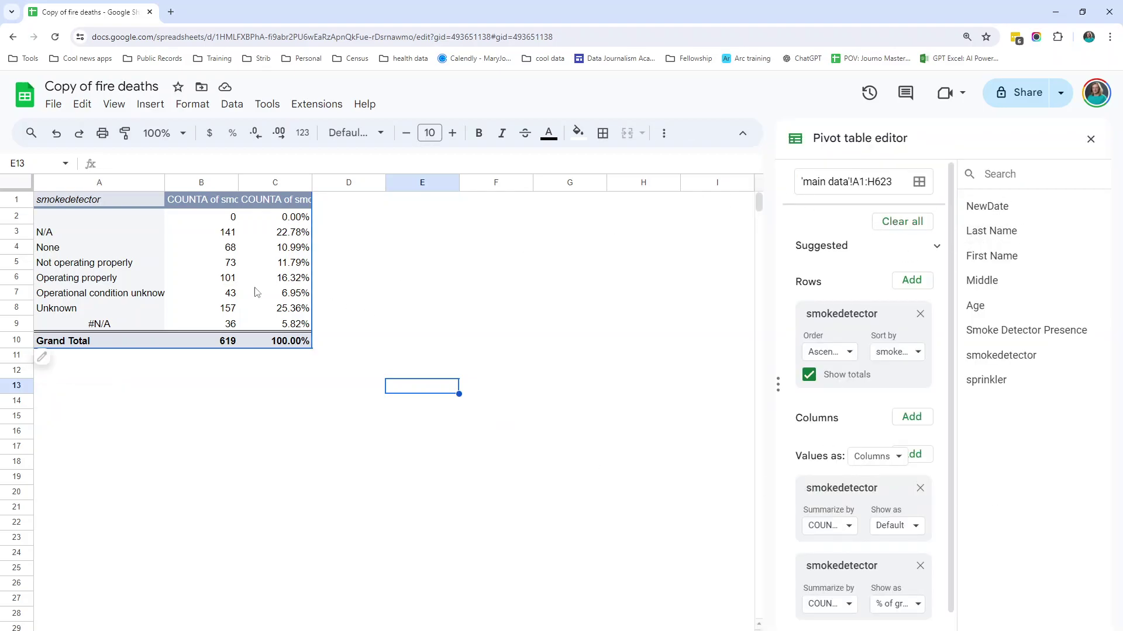
Examine the Operating properly and Operational condition unknown categories in the pivot table
click(186, 279)
click(88, 281)
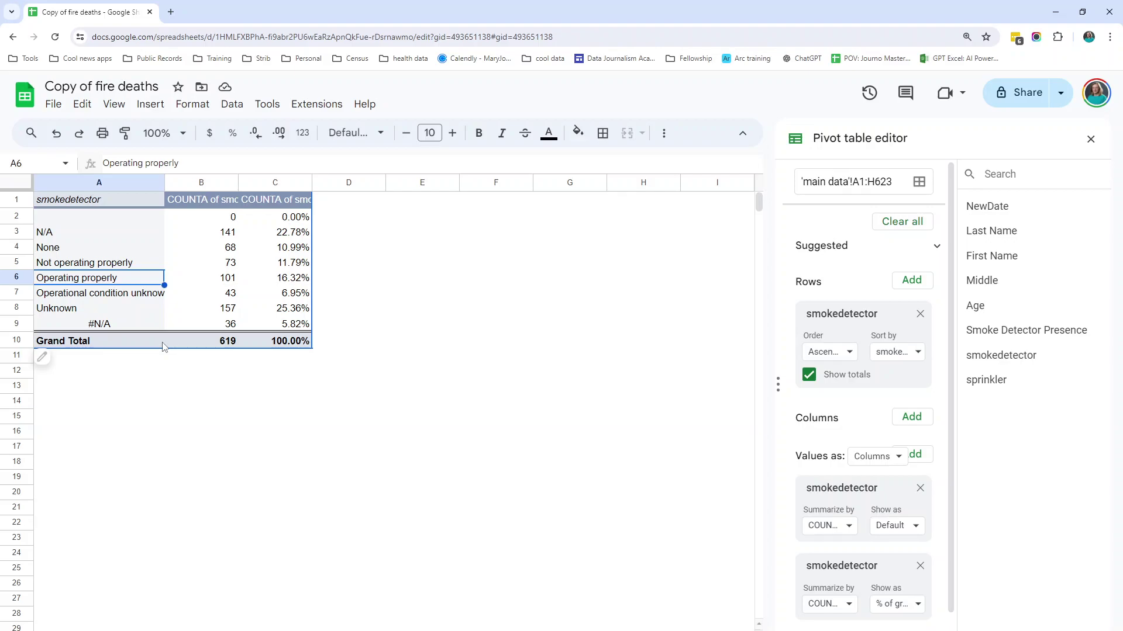
click(96, 297)
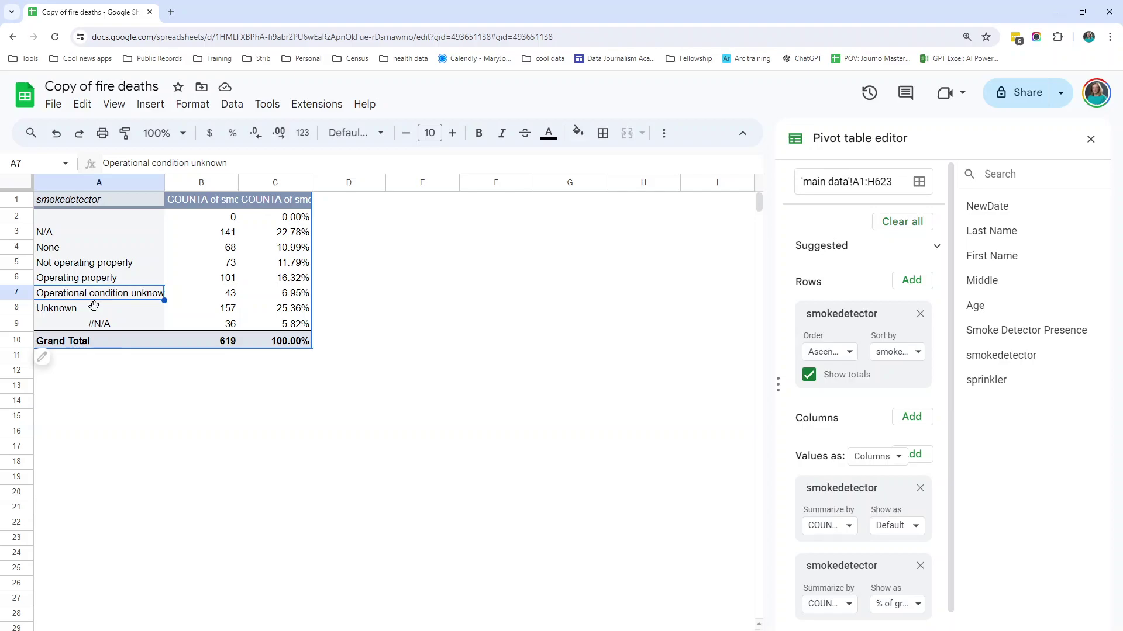
Go back to the main data sheet and select the Smoke Detector Presence column to review its entries
key(ctrl+shift+Page_Up)
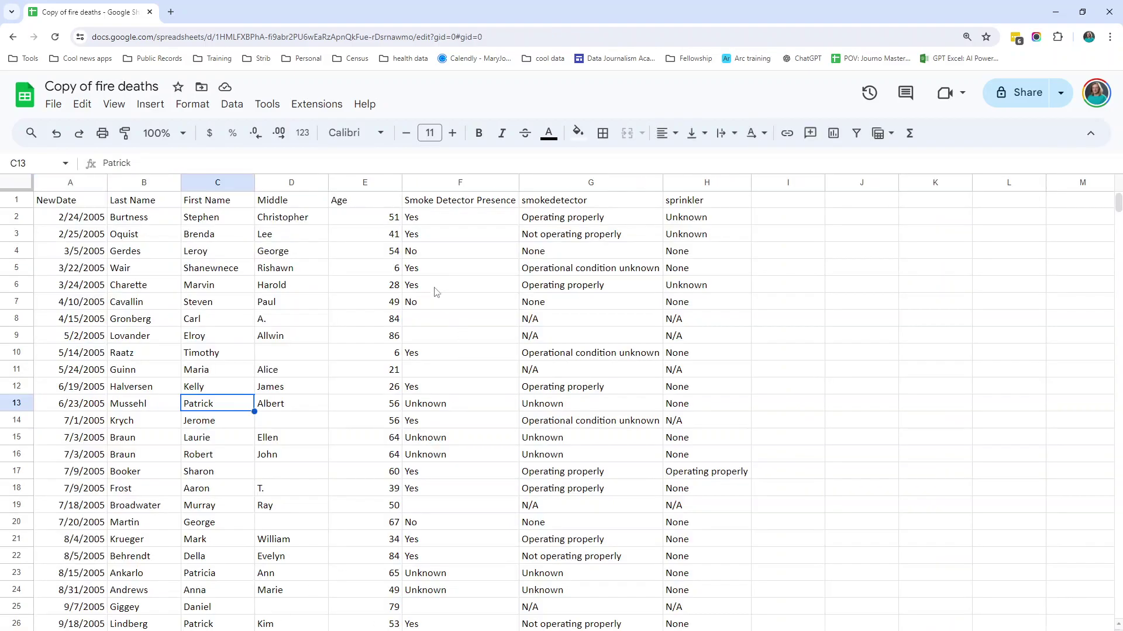
click(437, 183)
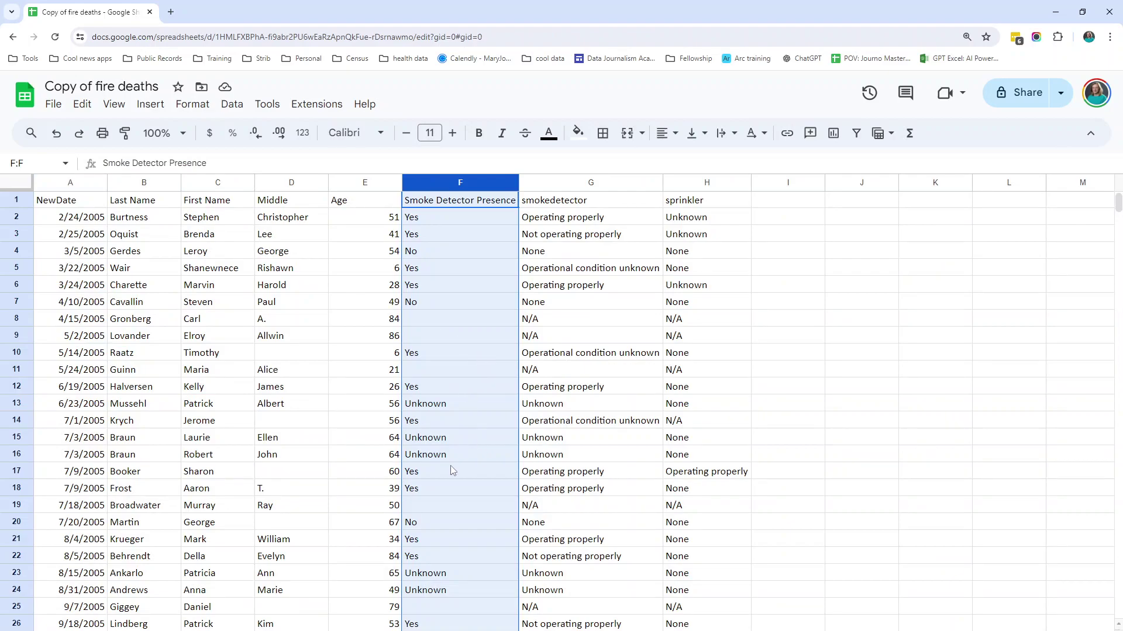
Return to the smokedetector pivot table and add a filter on the Smoke Detector Presence field
click(434, 596)
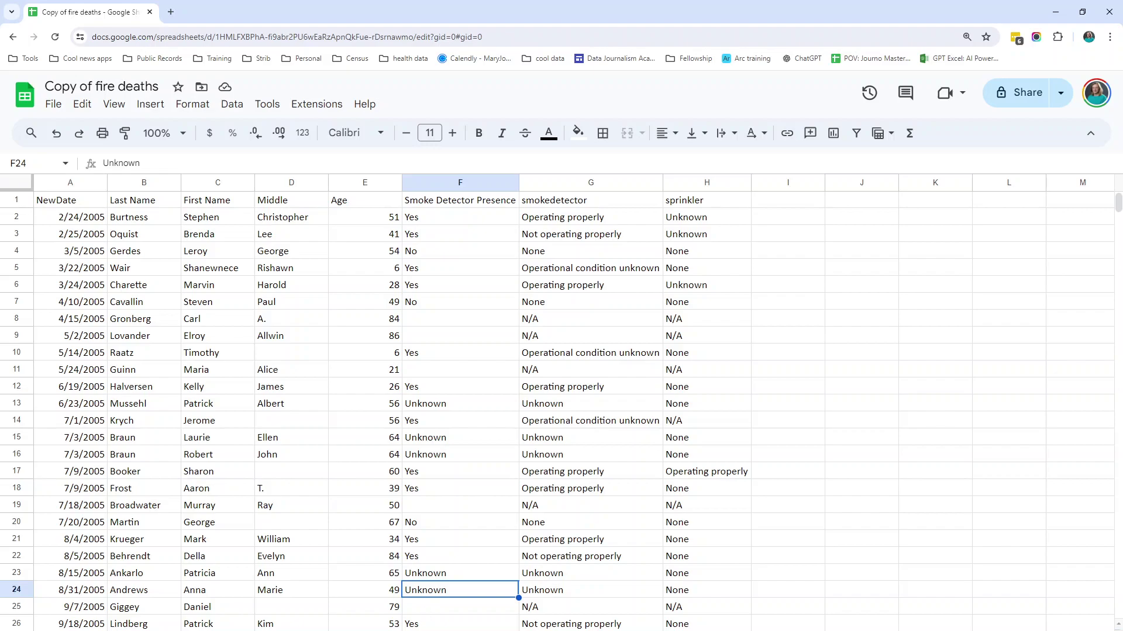
key(ctrl+shift+Page_Down)
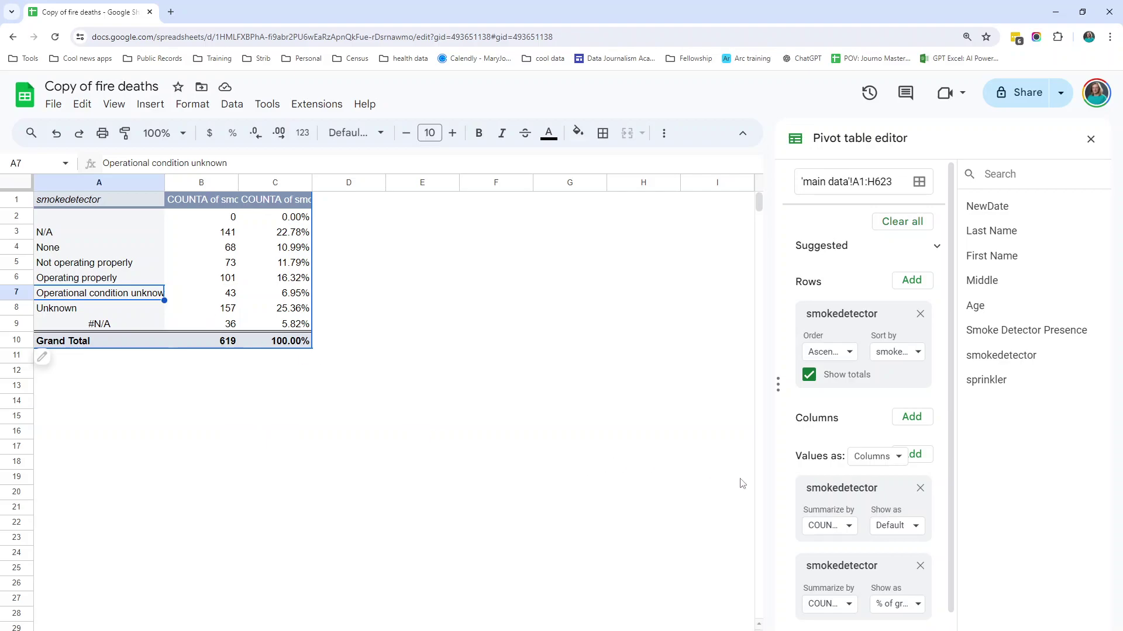
scroll(813, 520, down, 1)
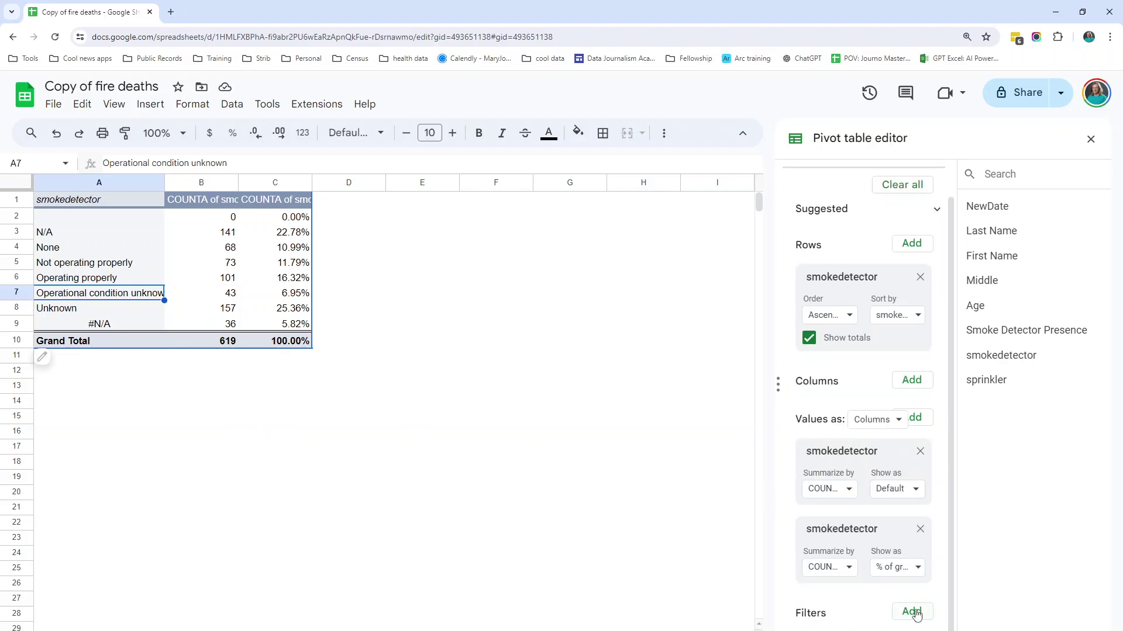
click(914, 612)
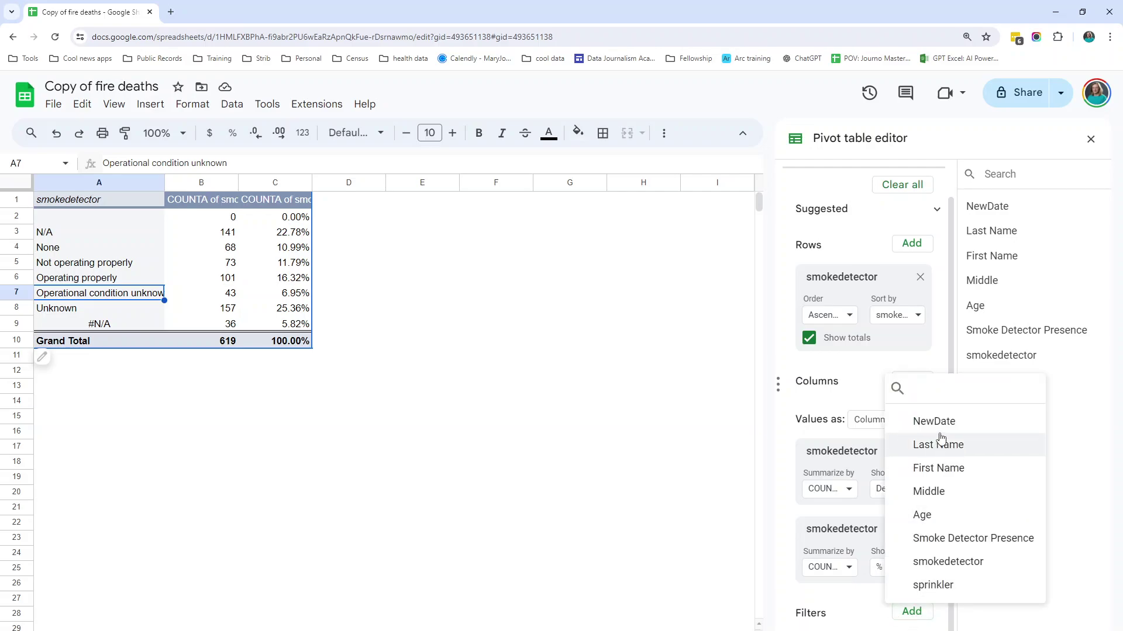
click(934, 539)
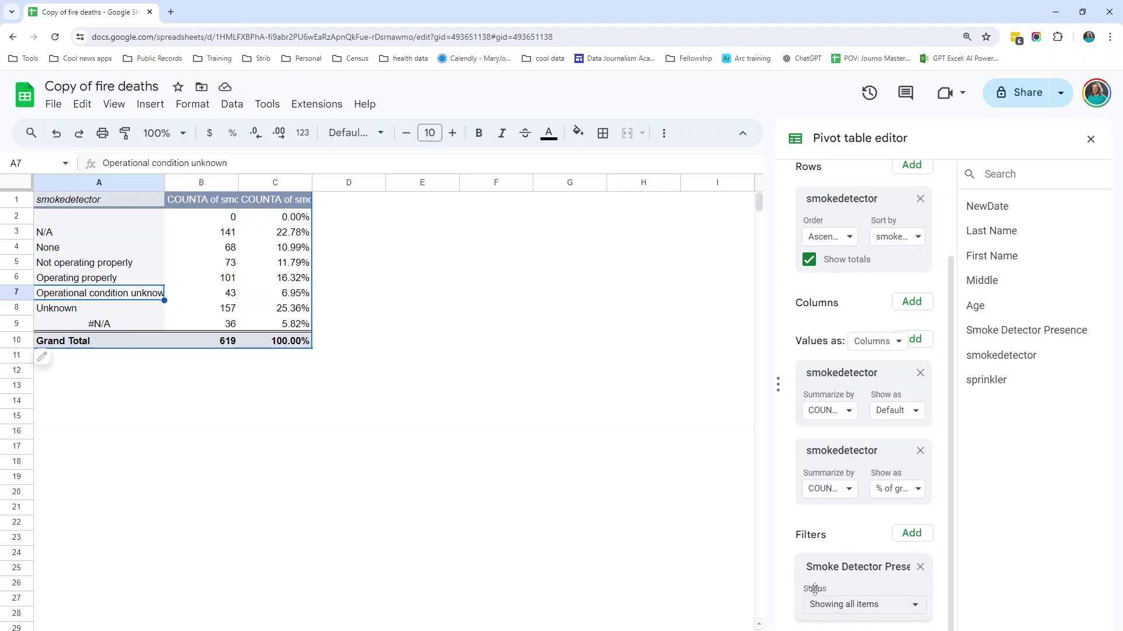
Limit the Smoke Detector Presence filter to Yes by excluding (Blanks), No and Unknown, and apply it
click(844, 608)
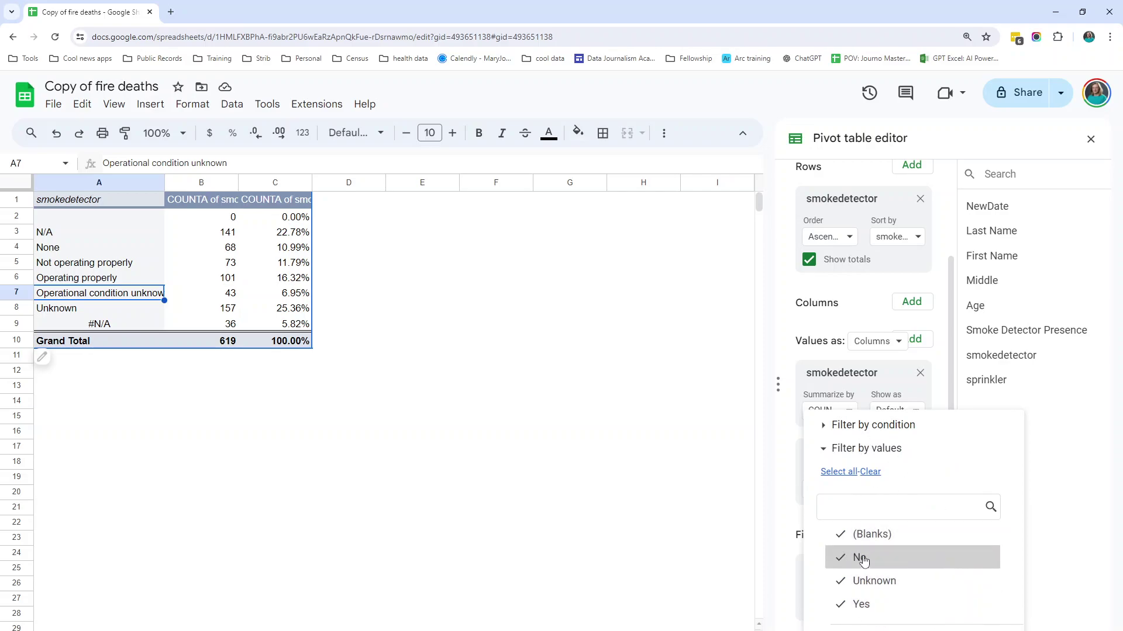
click(840, 536)
click(840, 559)
click(842, 584)
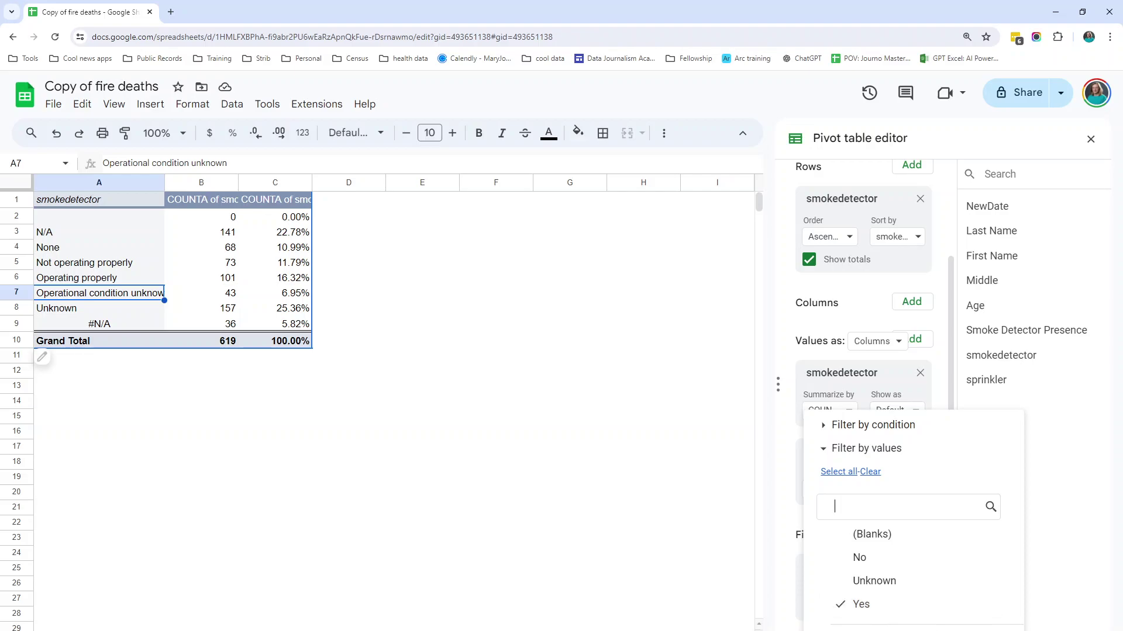
key(Return)
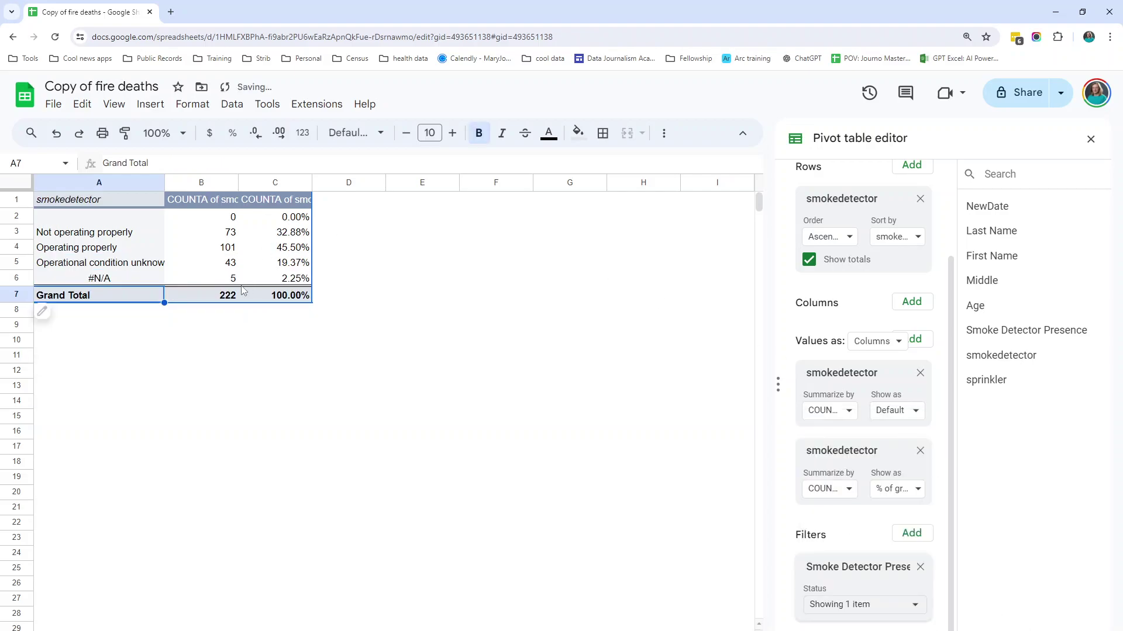
Widen the pivot table's smokedetector column so the longest category label fits
click(148, 246)
click(227, 298)
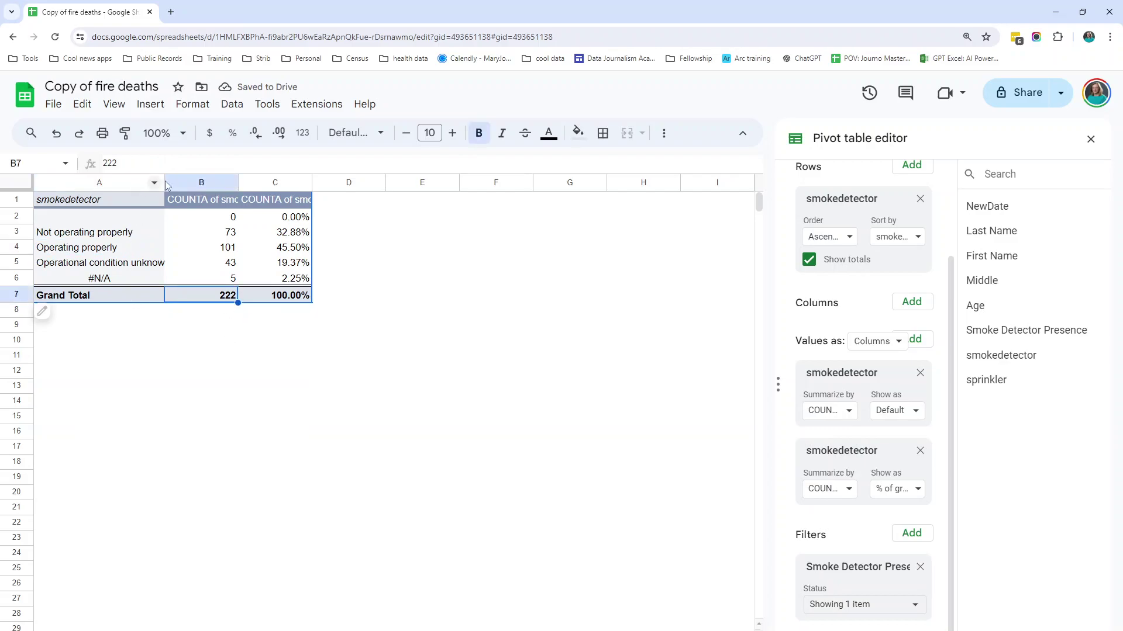
drag(165, 181, 197, 182)
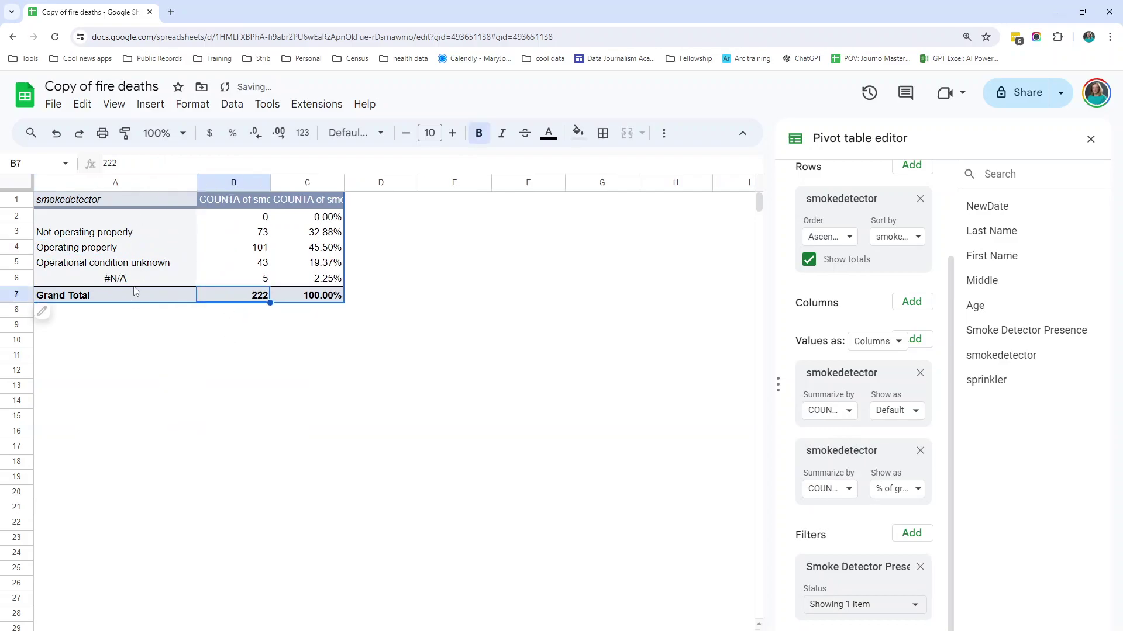
Examine the Operational condition unknown row of the filtered pivot table against the Grand Total count
click(123, 268)
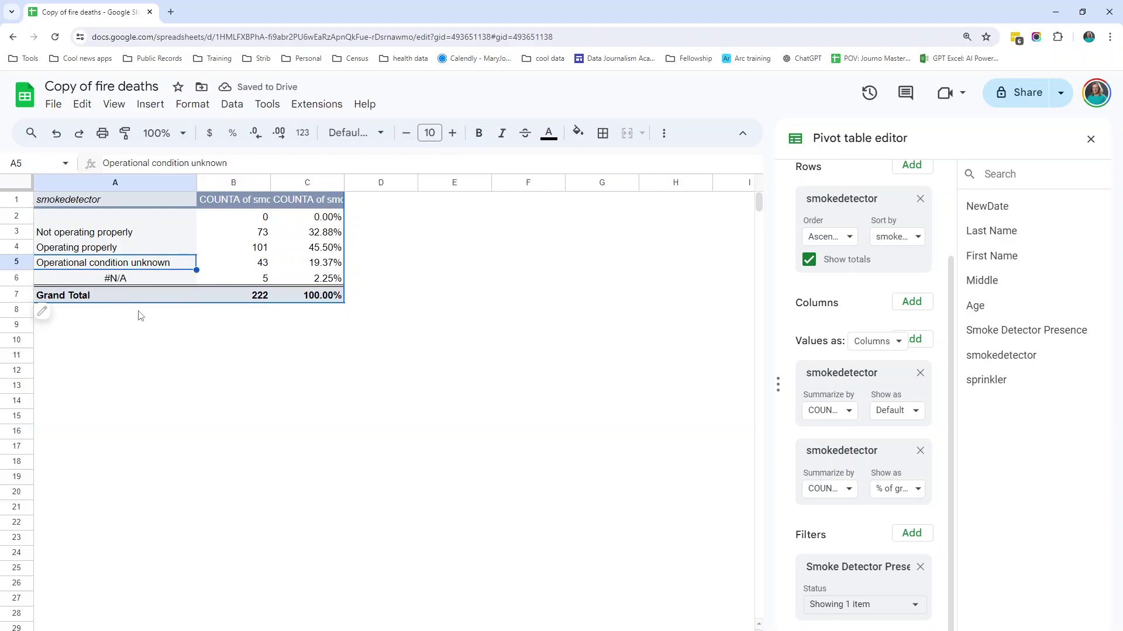
click(261, 268)
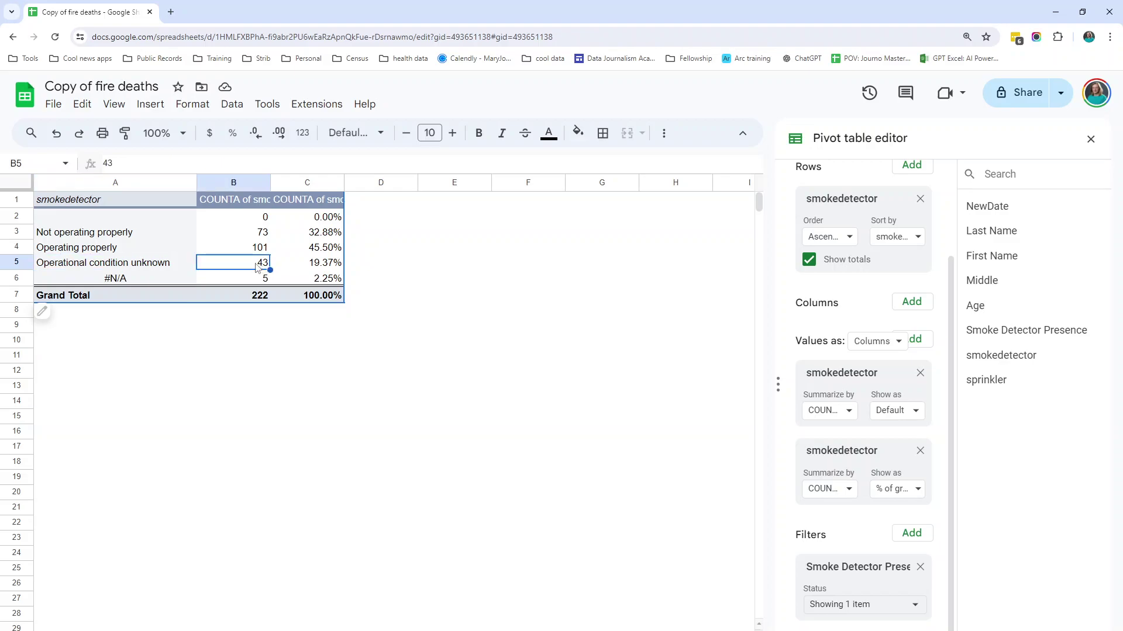
click(16, 262)
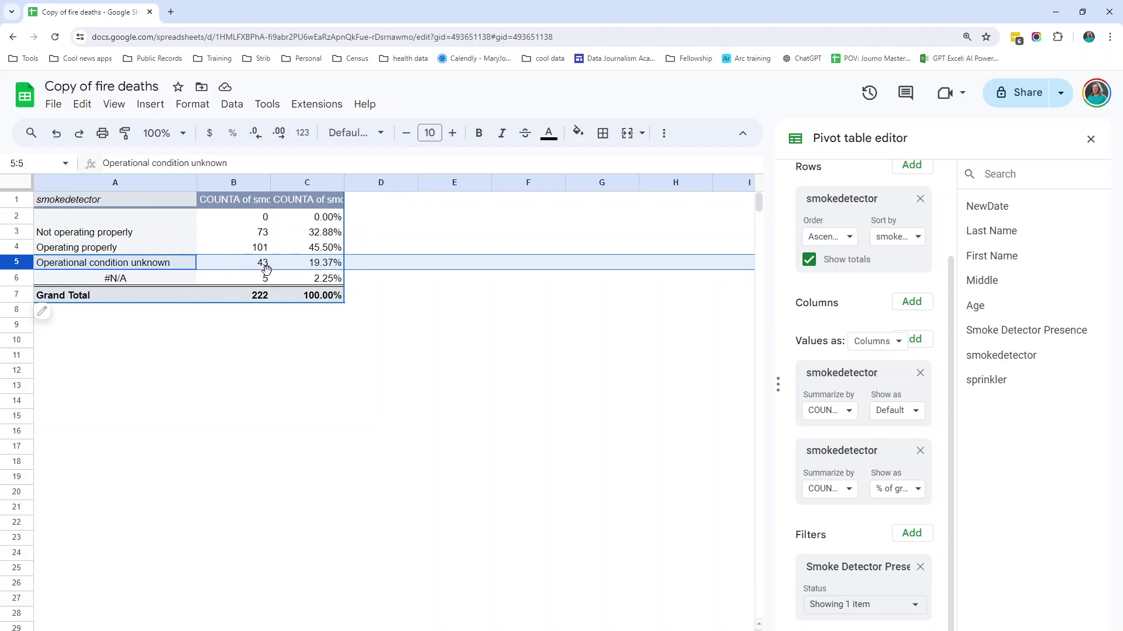
click(261, 299)
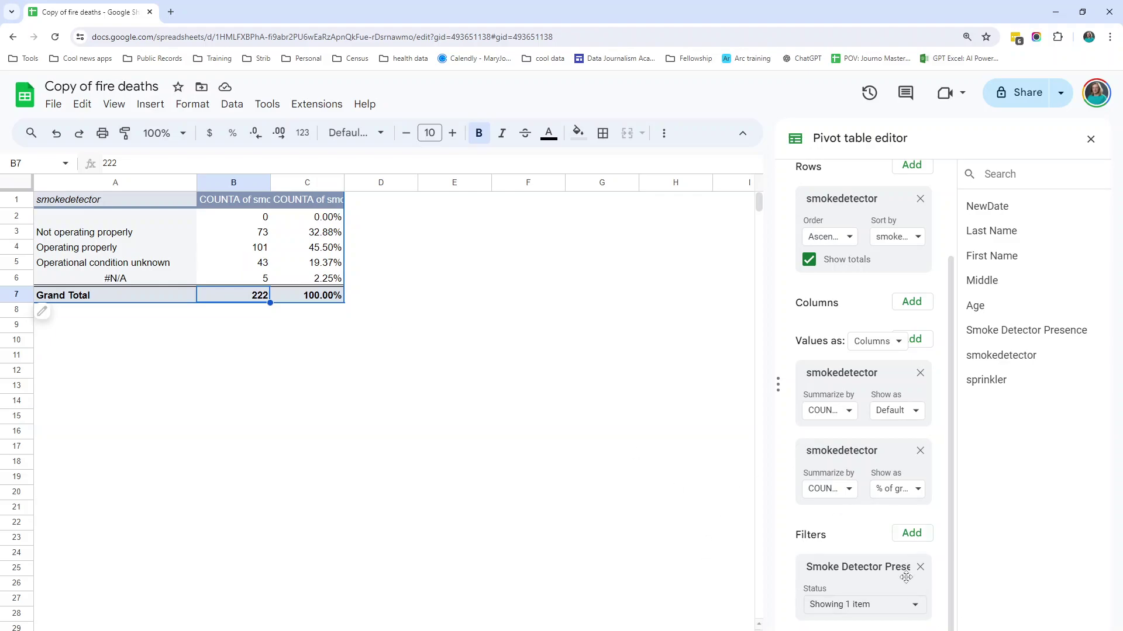
Review the pivot table editor's settings from the data range down and go back to the main data sheet
scroll(877, 372, up, 2)
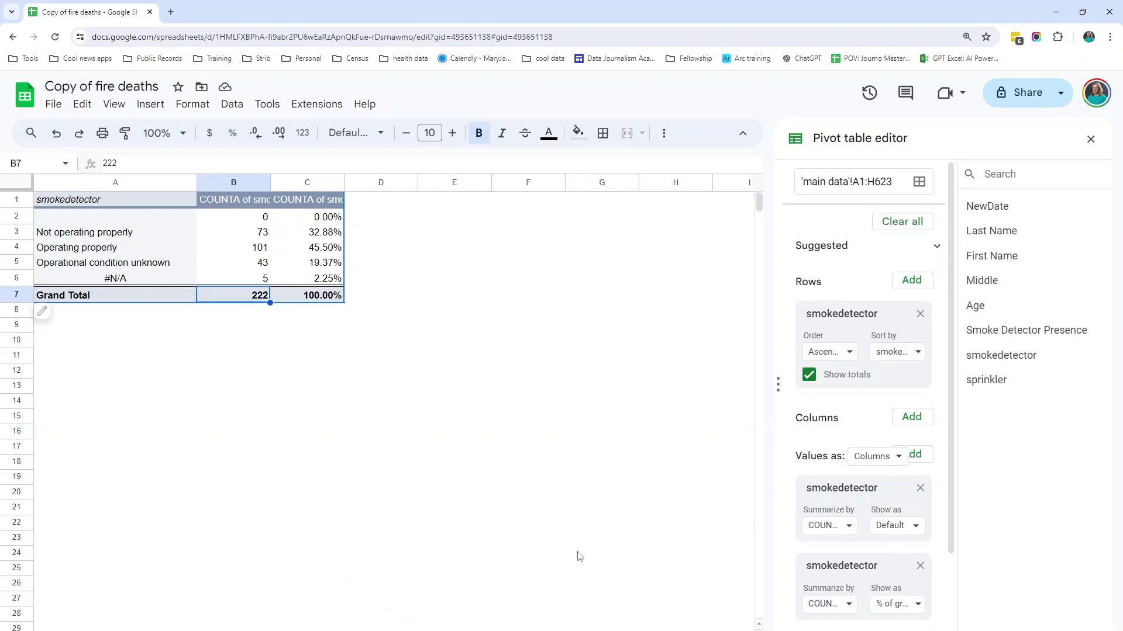
key(ctrl+shift+Page_Up)
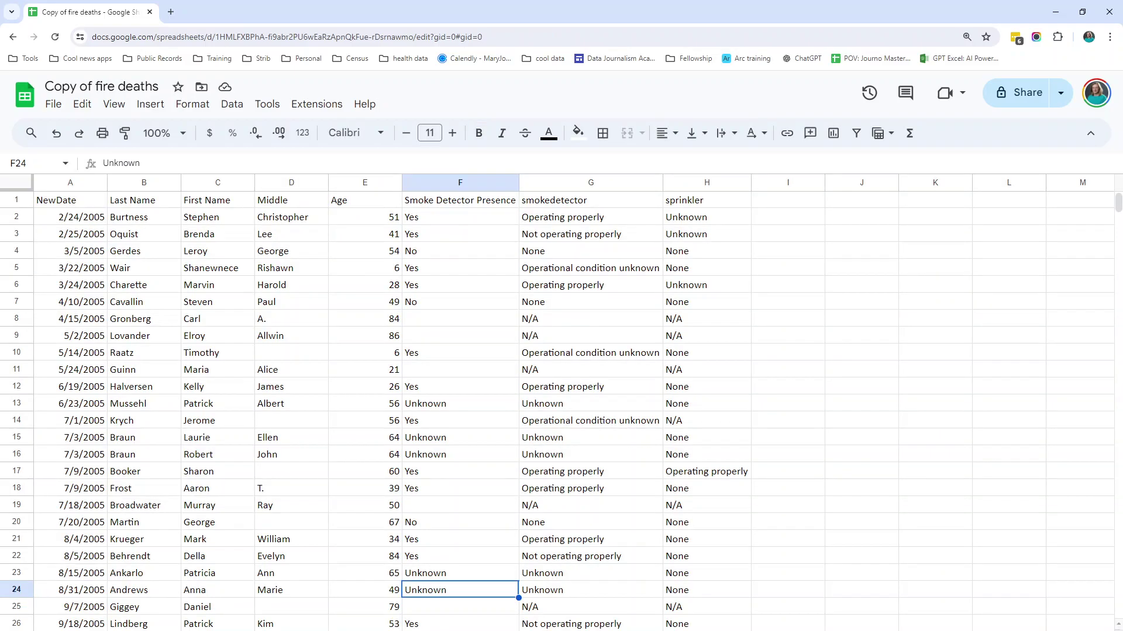
click(248, 354)
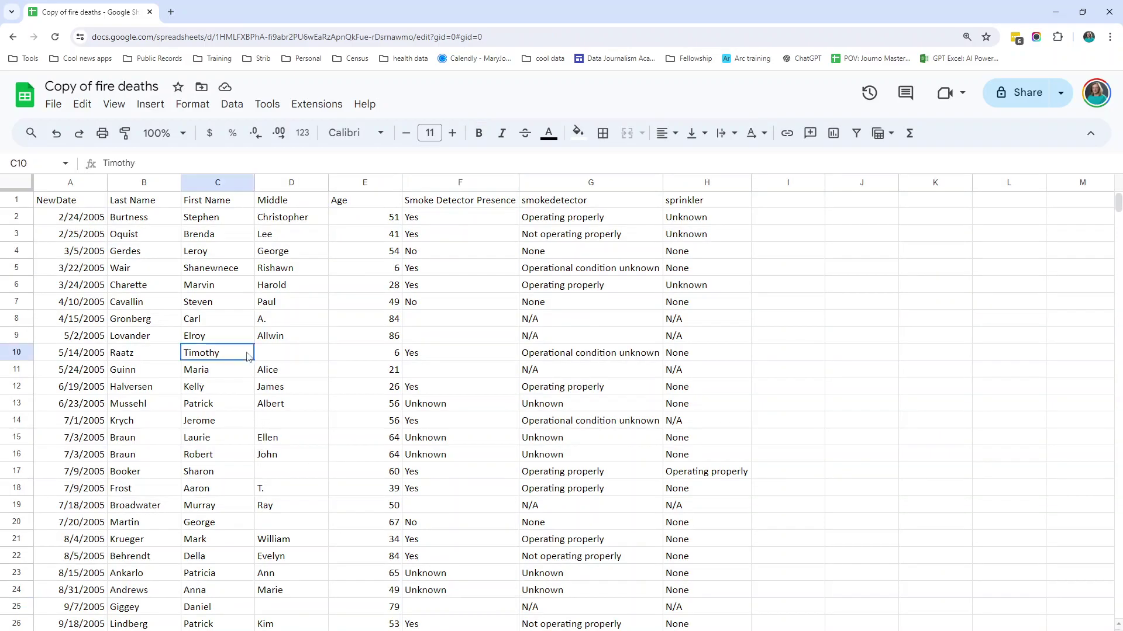